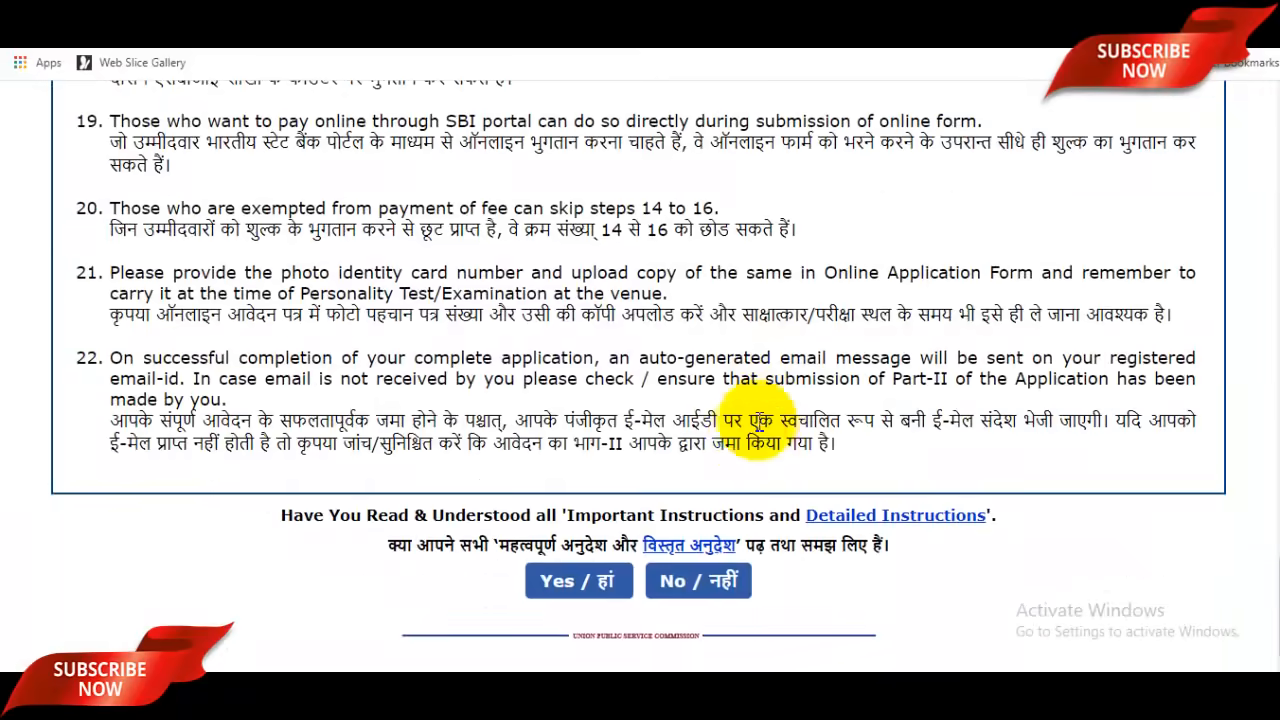
# Step: Confirm with 'Yes / हां' that all the important instructions have been read
pyautogui.click(626, 586)
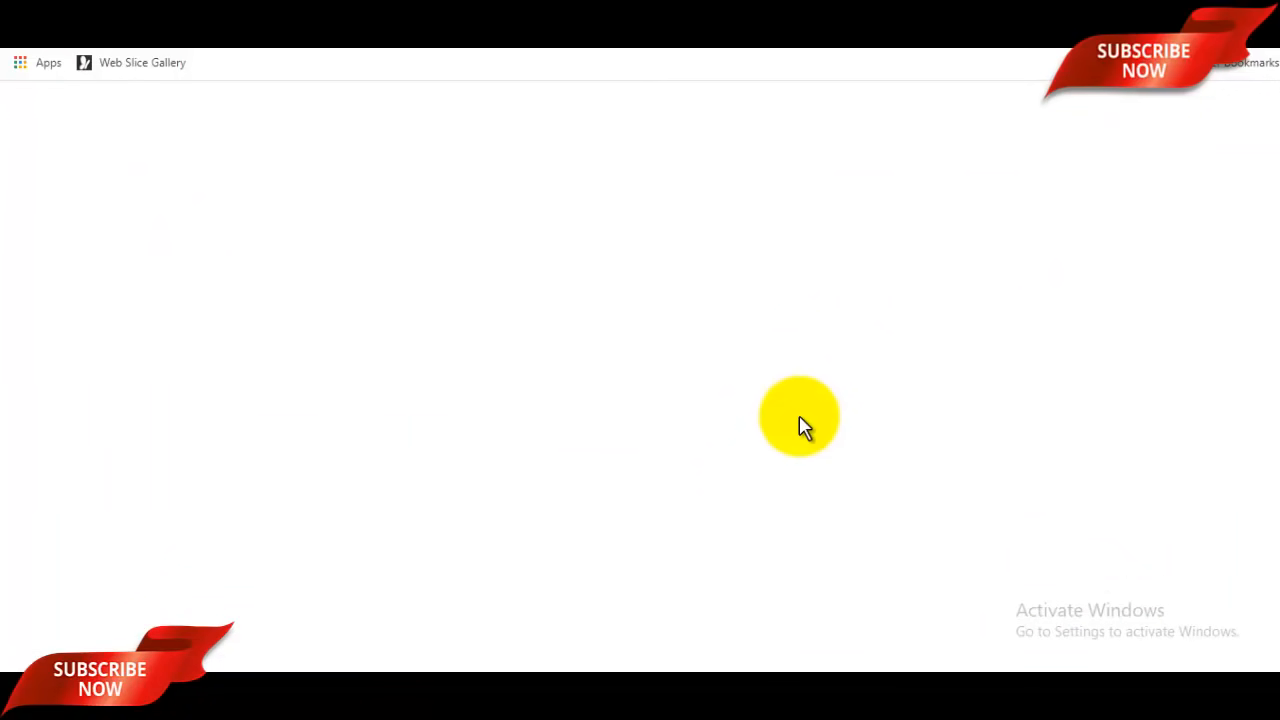
# Step: Enlarge the page, enter the candidate's full name, and set gender to Male
pyautogui.scroll(-2, 799, 427)
pyautogui.scroll(2, 799, 427)
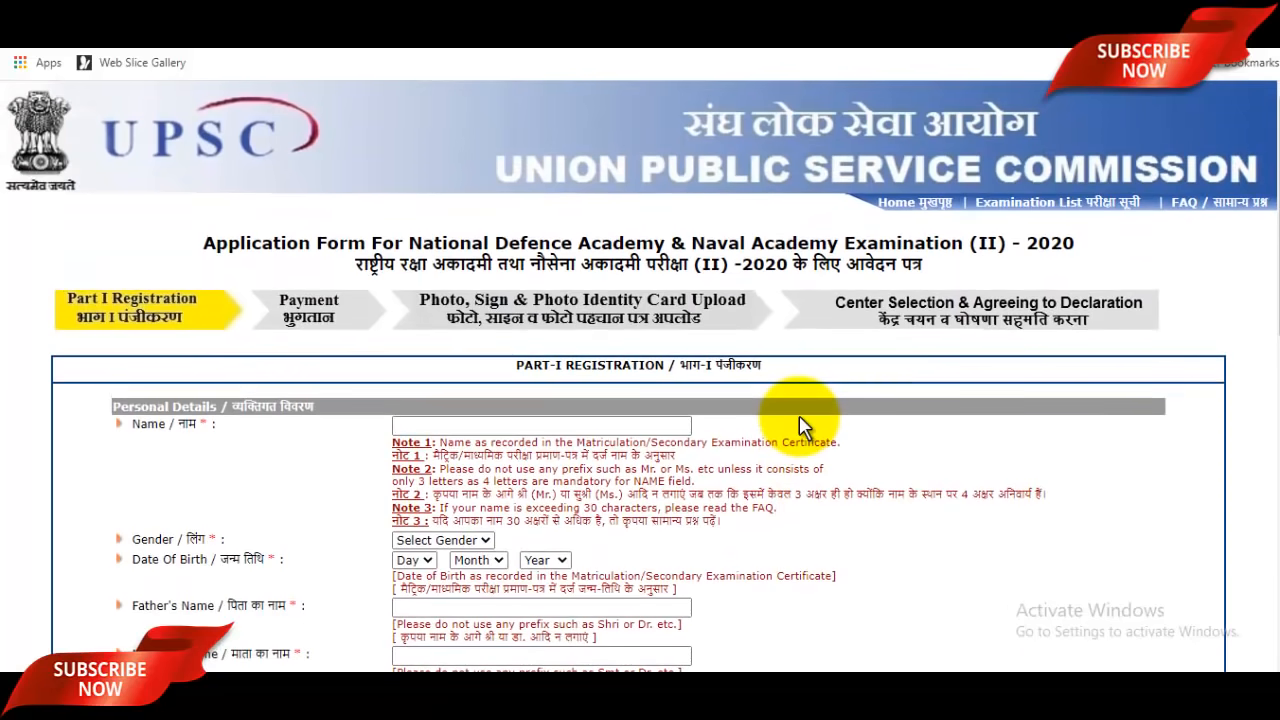
pyautogui.hotkey('ctrl', '+')
pyautogui.scroll(-2, 877, 442)
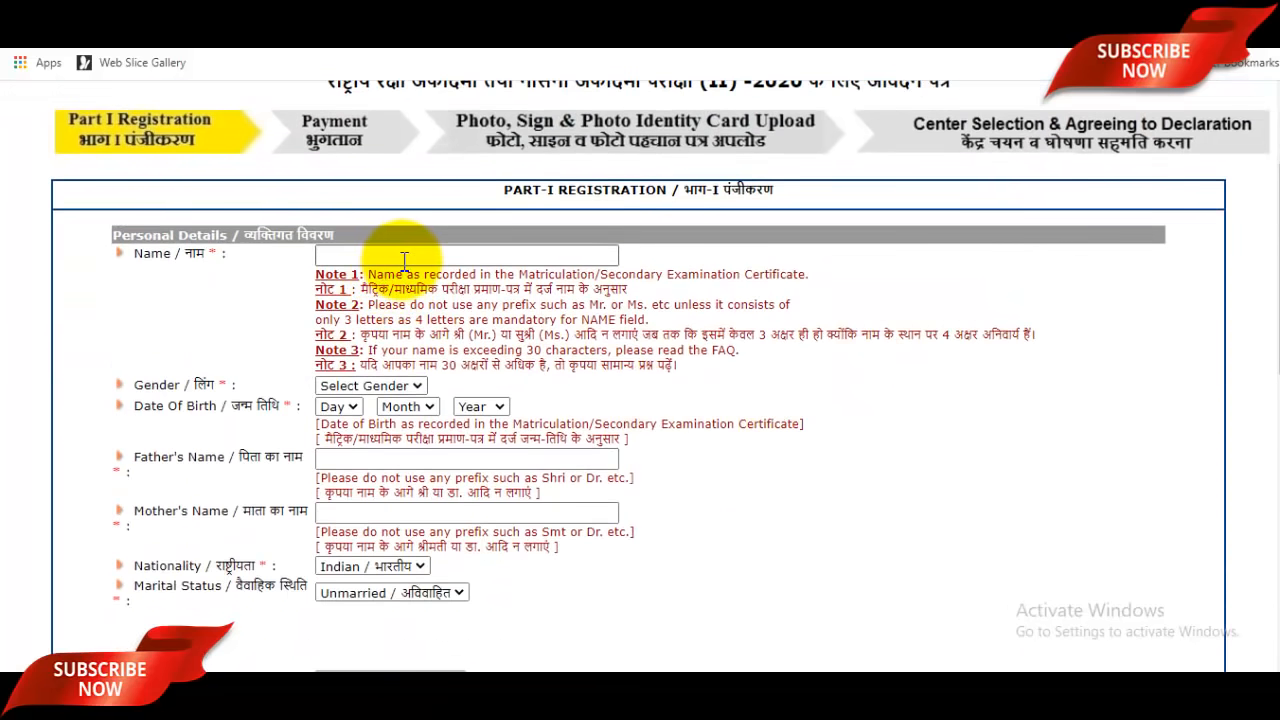
pyautogui.click(404, 258)
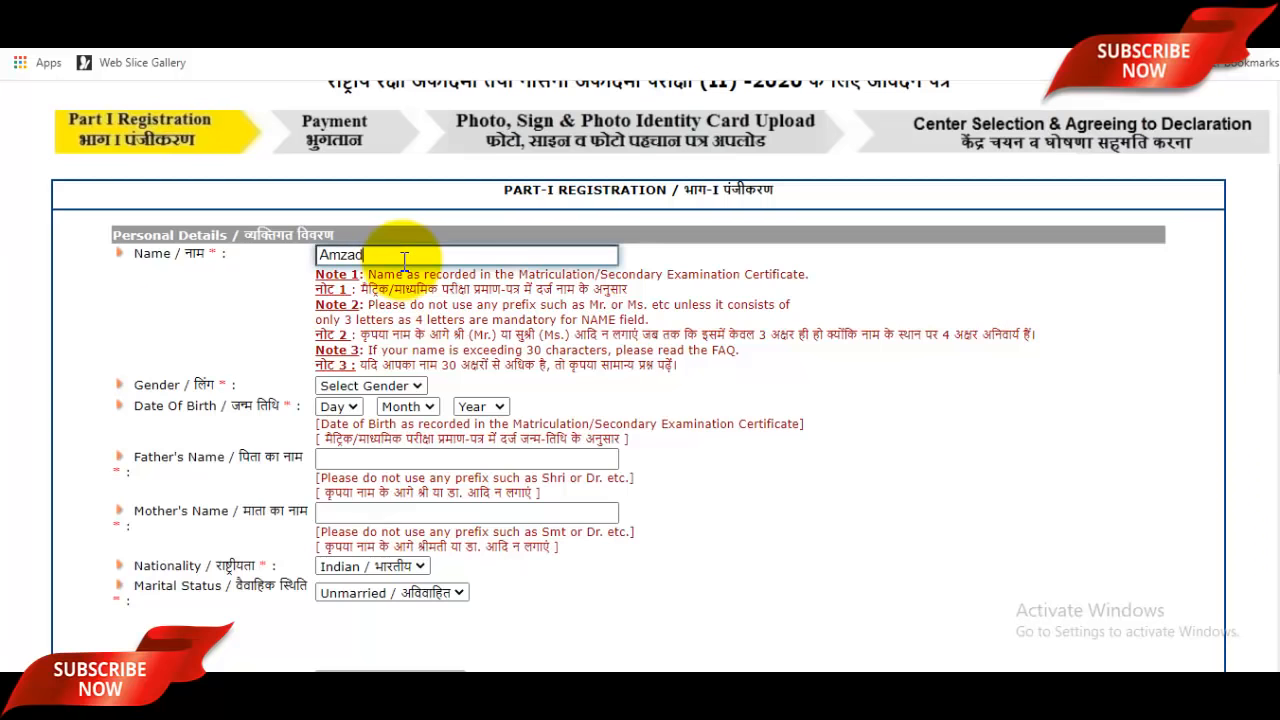
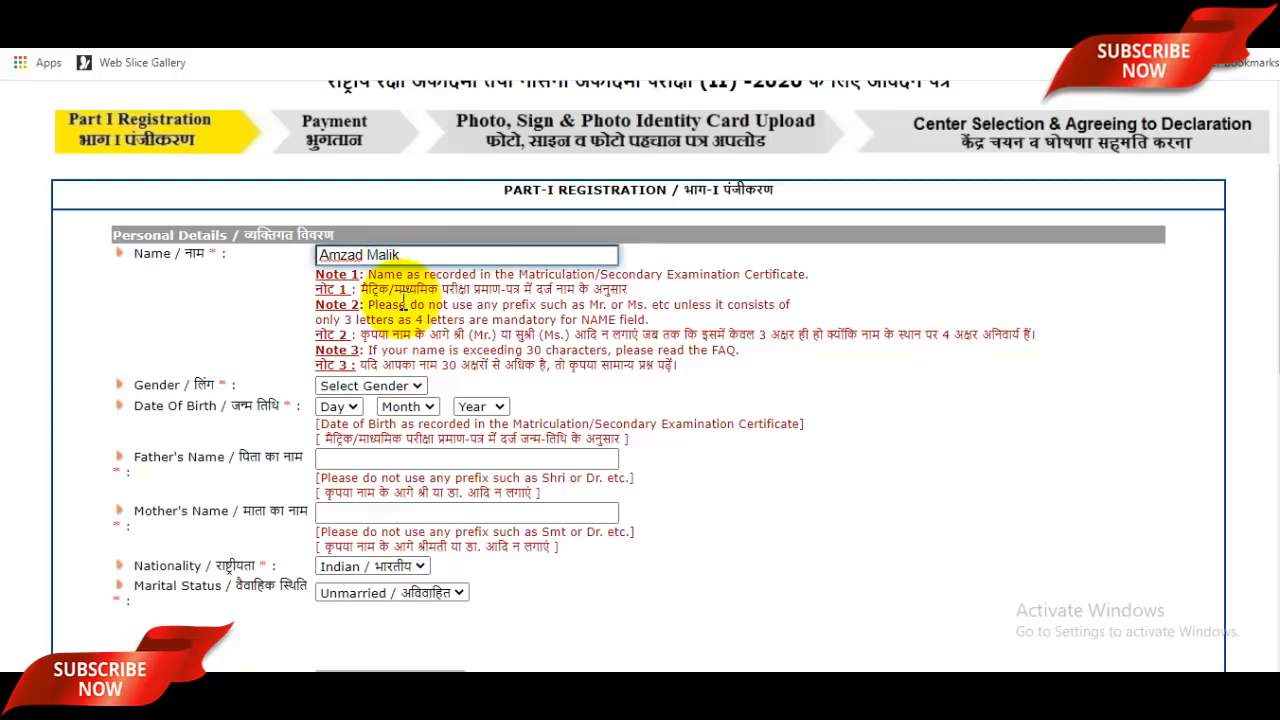
pyautogui.click(353, 386)
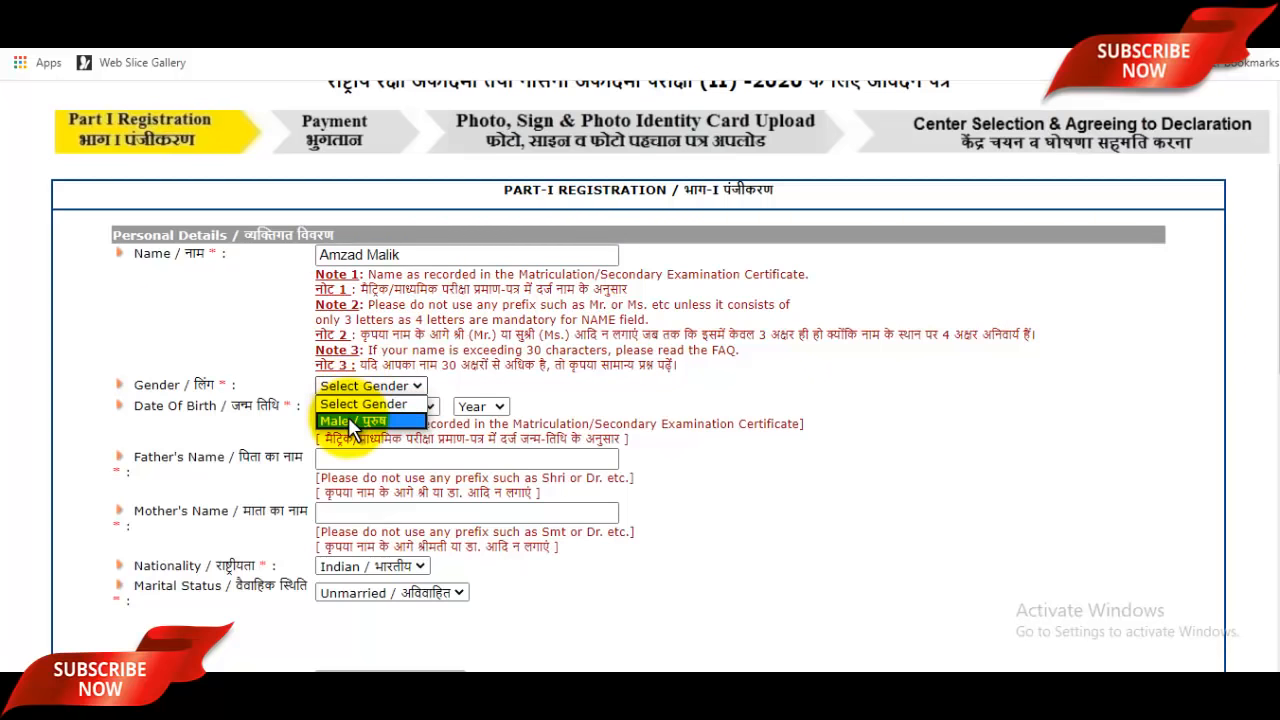
pyautogui.click(350, 420)
# Step: Set the date of birth to day 02, May, 2002
pyautogui.click(330, 408)
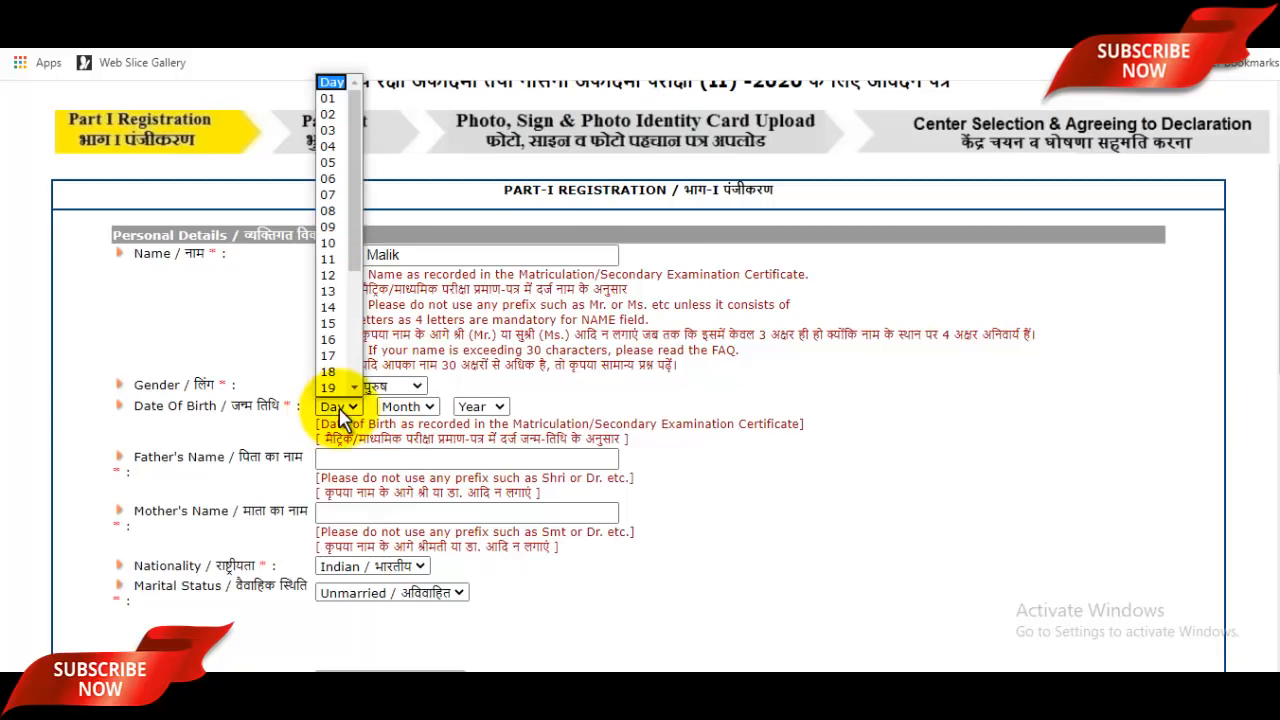
pyautogui.click(336, 116)
pyautogui.click(398, 410)
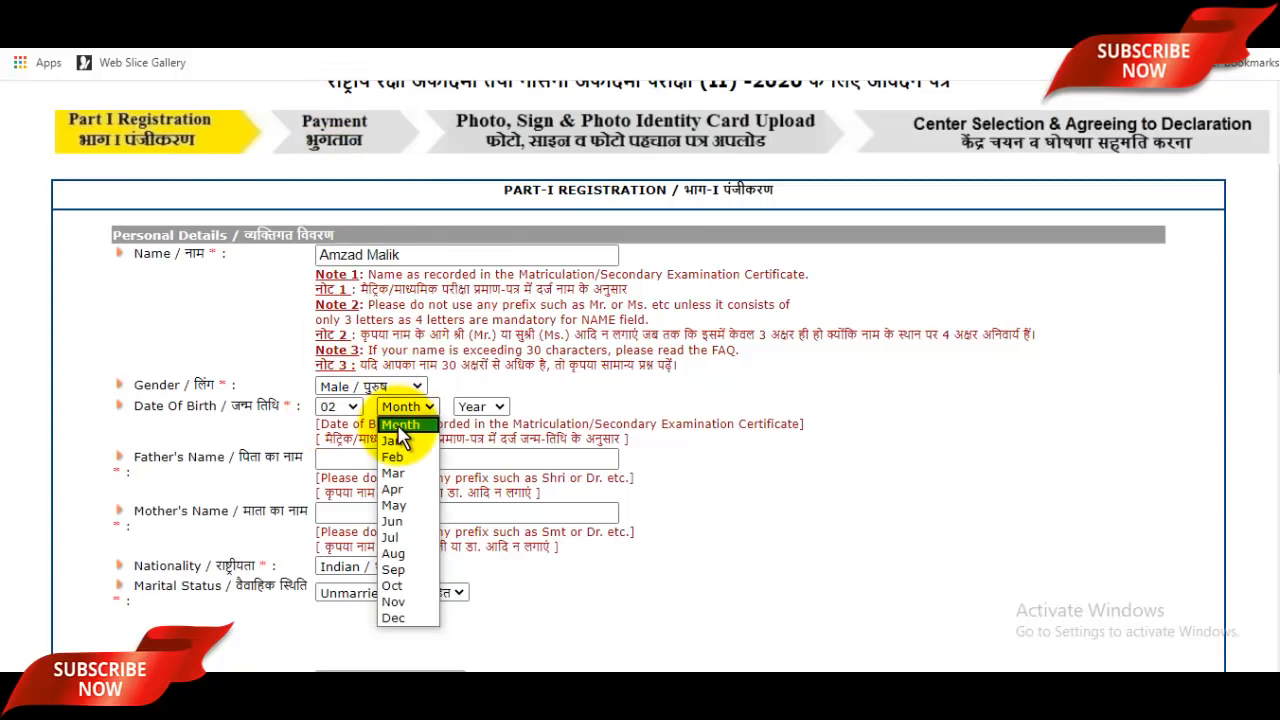
pyautogui.click(404, 507)
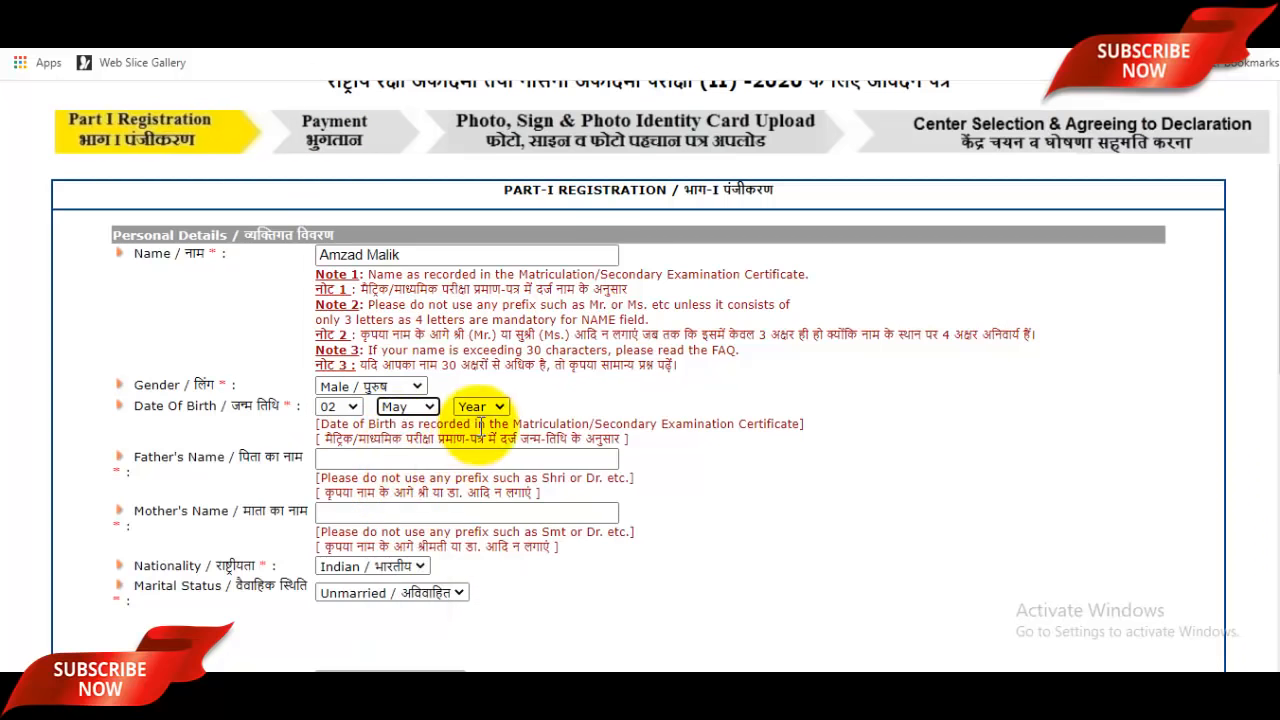
pyautogui.click(482, 407)
pyautogui.click(478, 420)
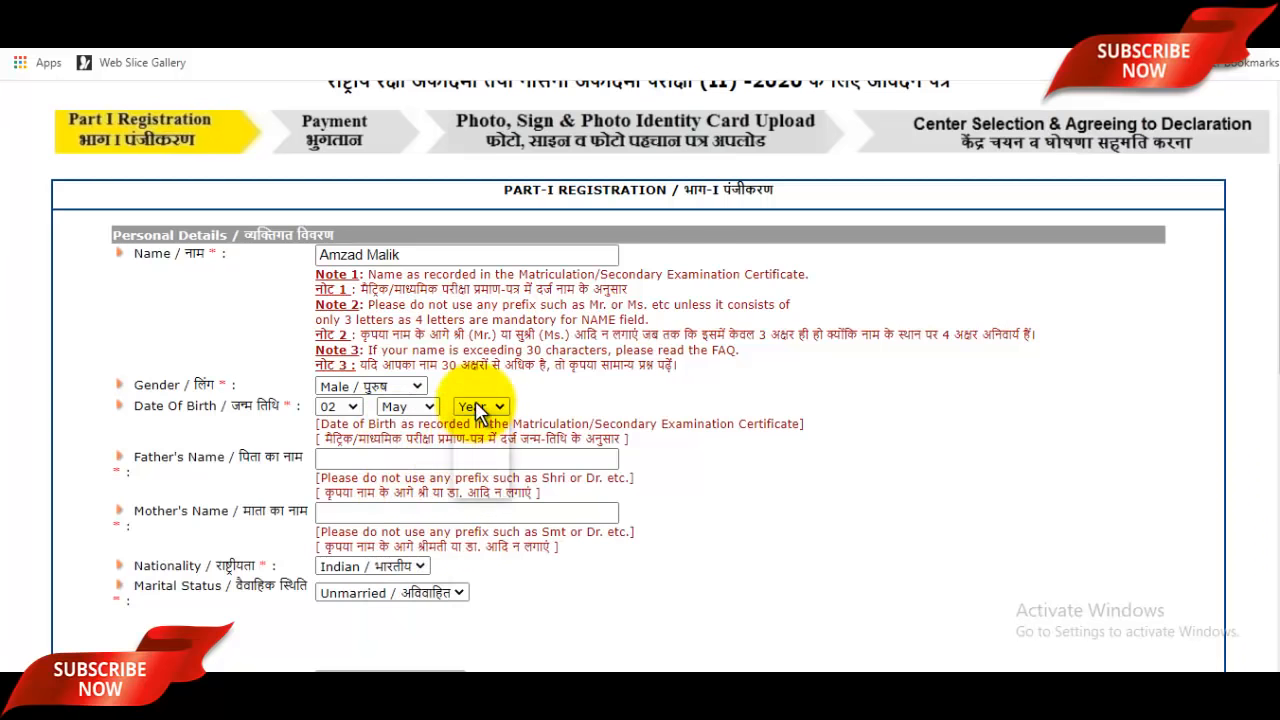
pyautogui.click(480, 407)
pyautogui.click(476, 438)
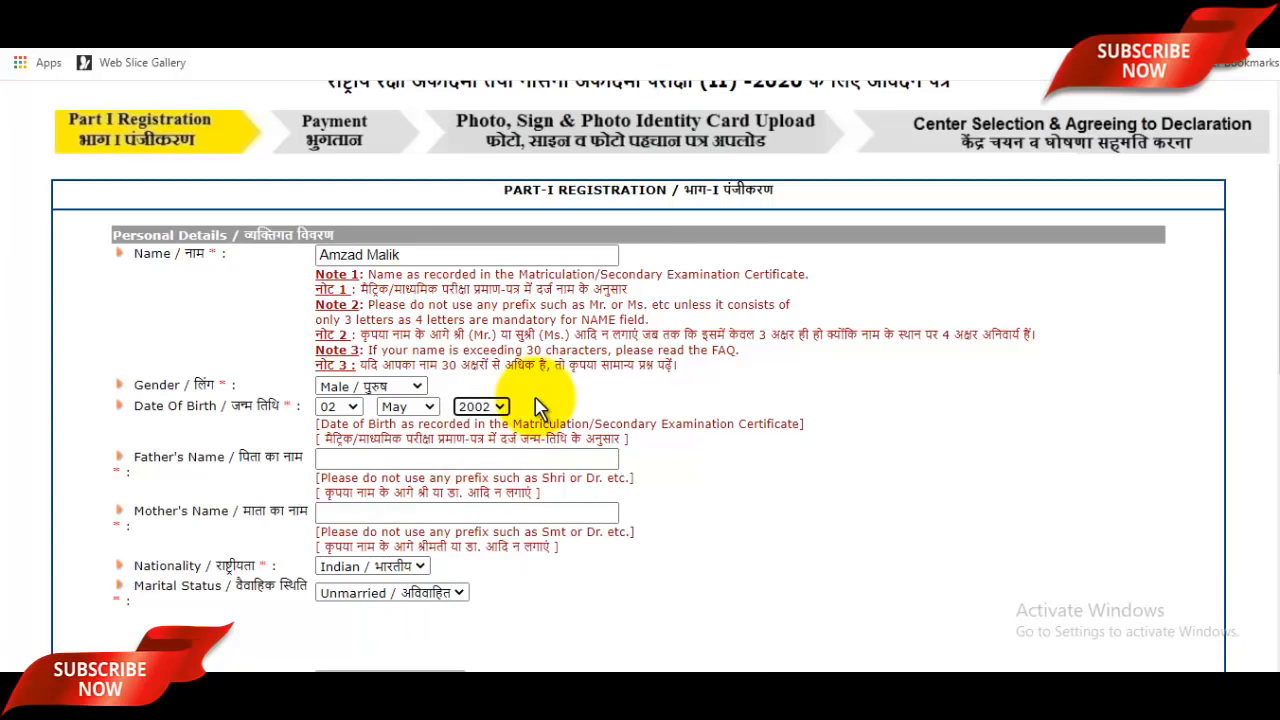
# Step: Enter the father's full name and move to the mother's name field
pyautogui.click(445, 460)
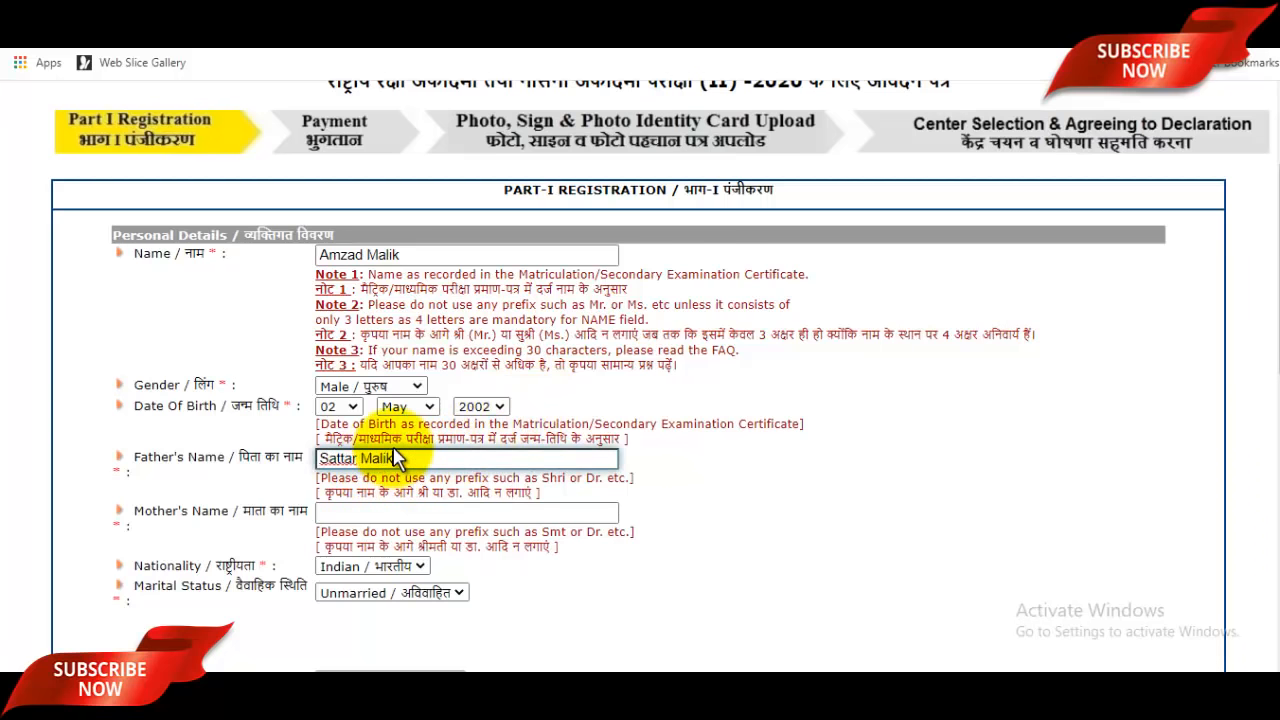
pyautogui.click(418, 514)
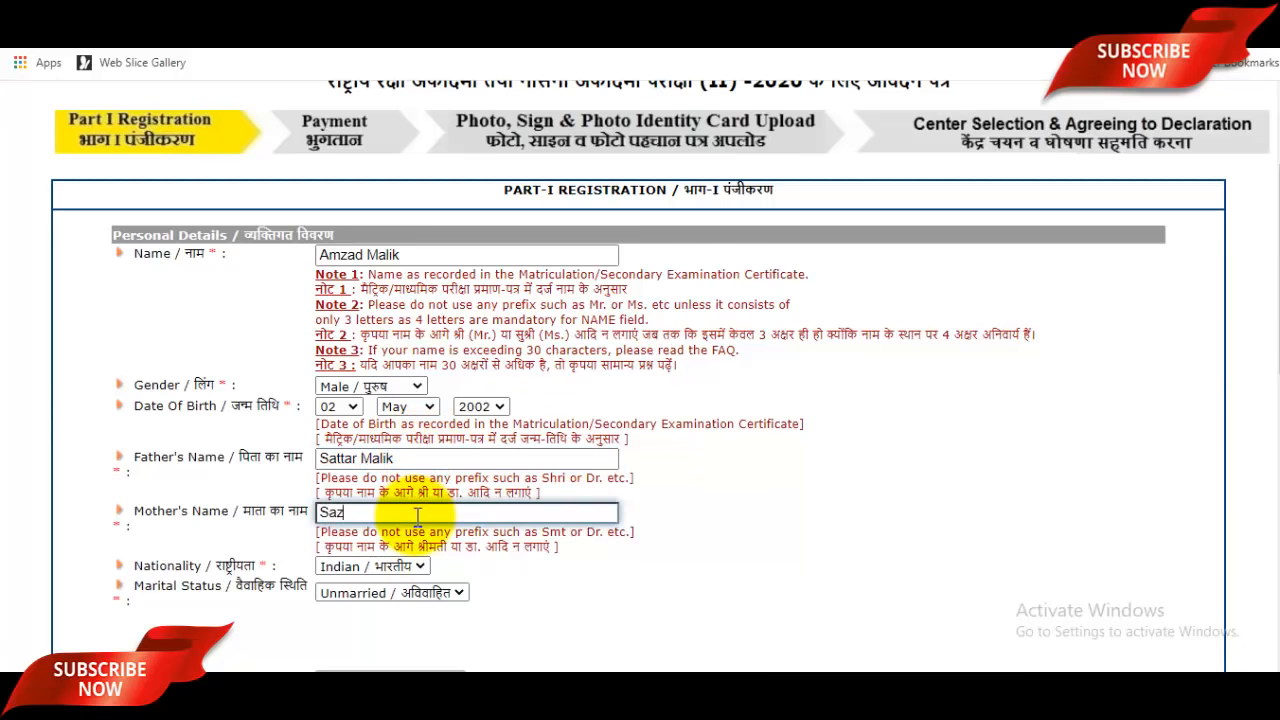
# Step: Keep nationality as Indian and marital status as Unmarried
pyautogui.scroll(-1, 418, 514)
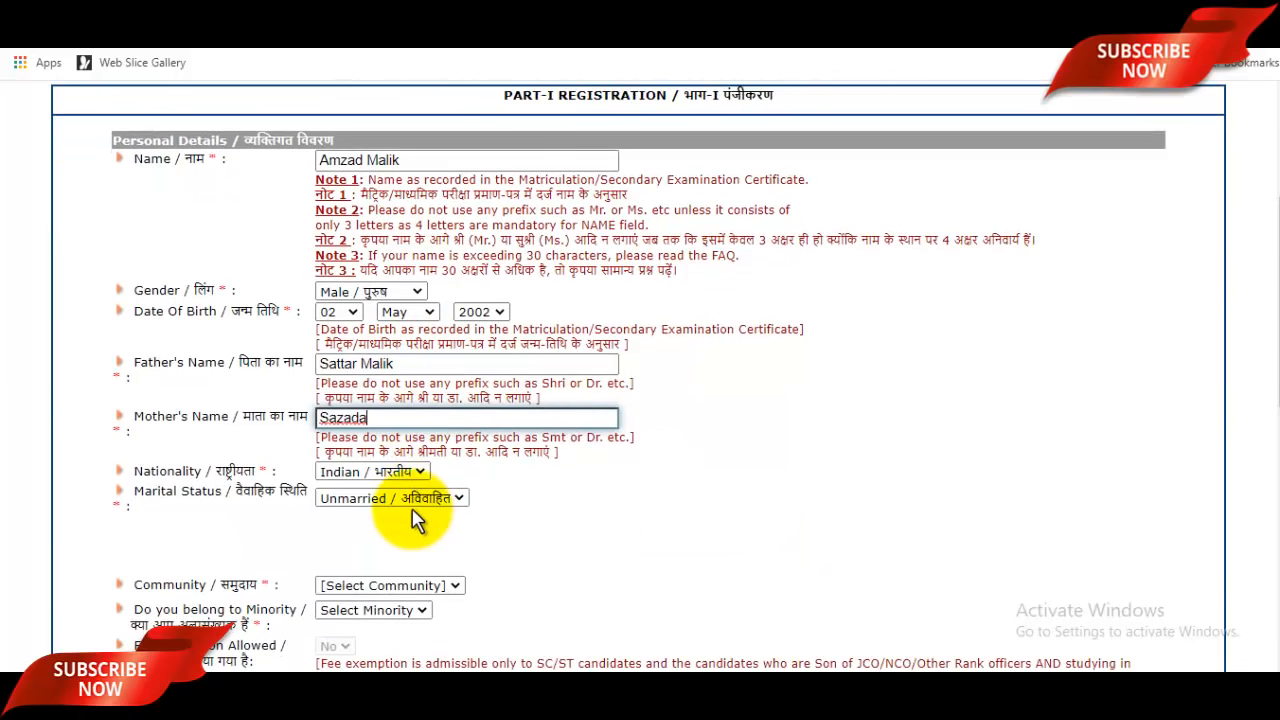
pyautogui.click(385, 475)
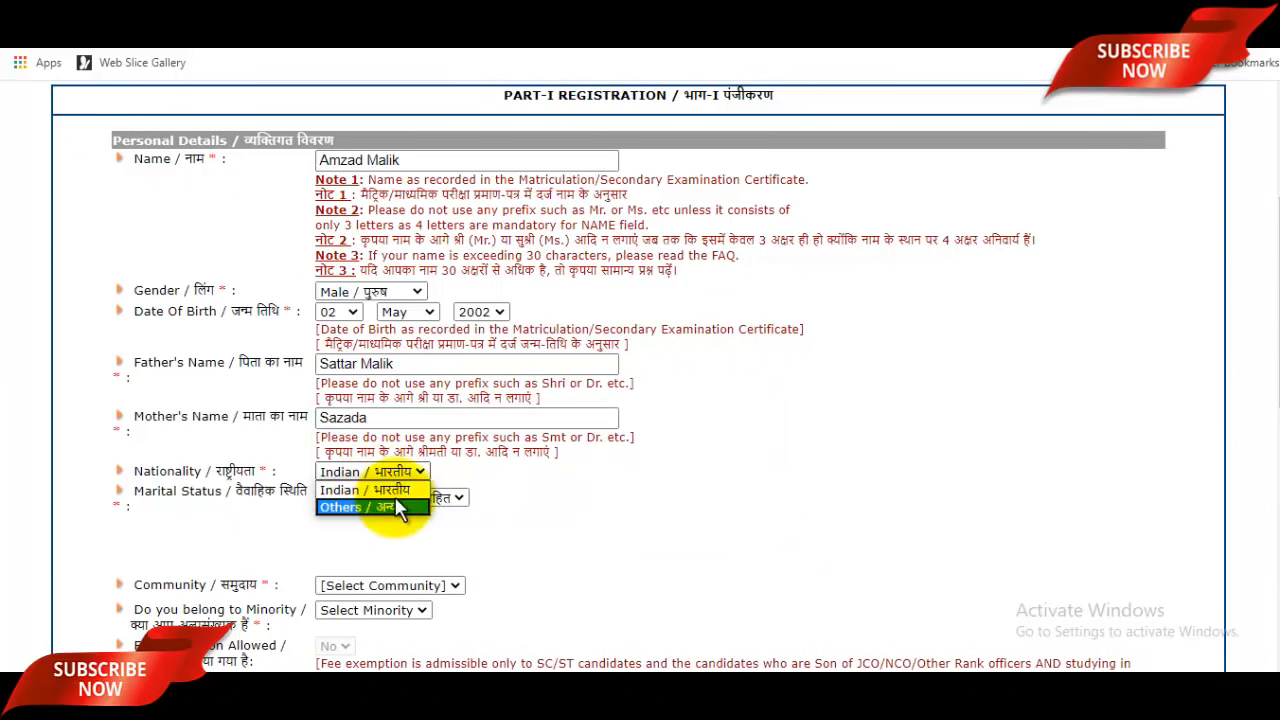
pyautogui.click(420, 491)
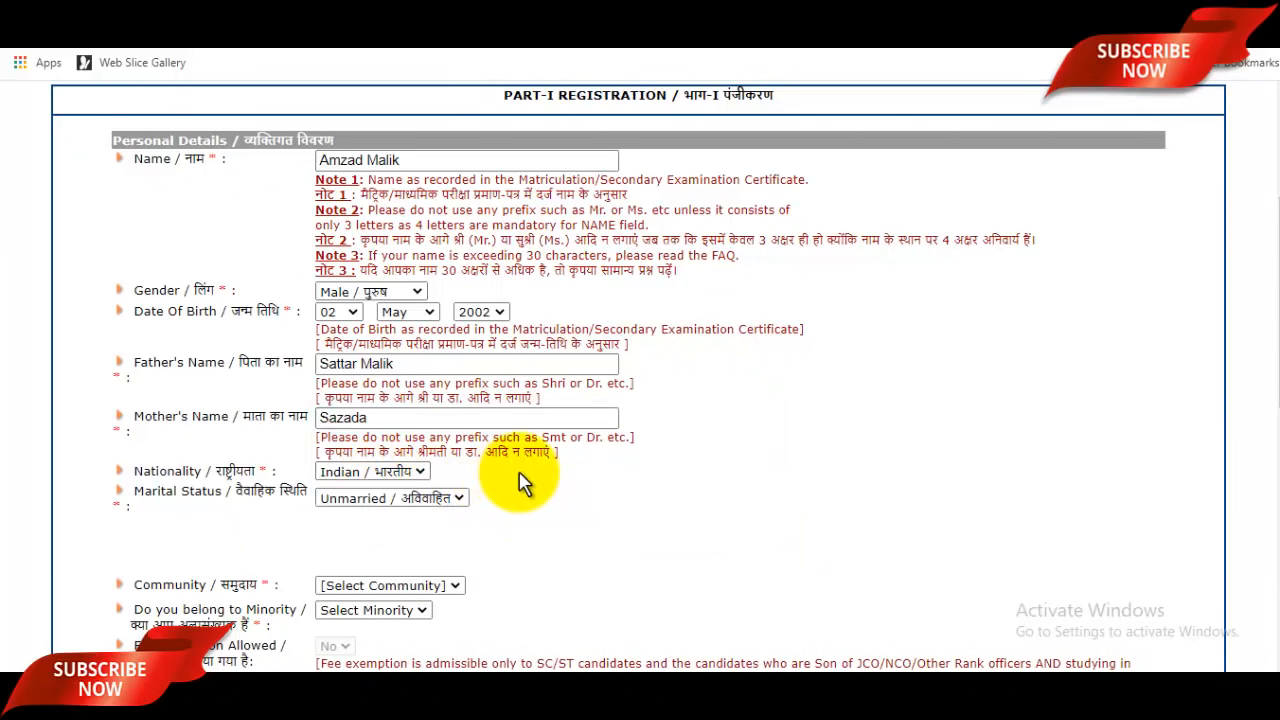
pyautogui.scroll(-2, 514, 477)
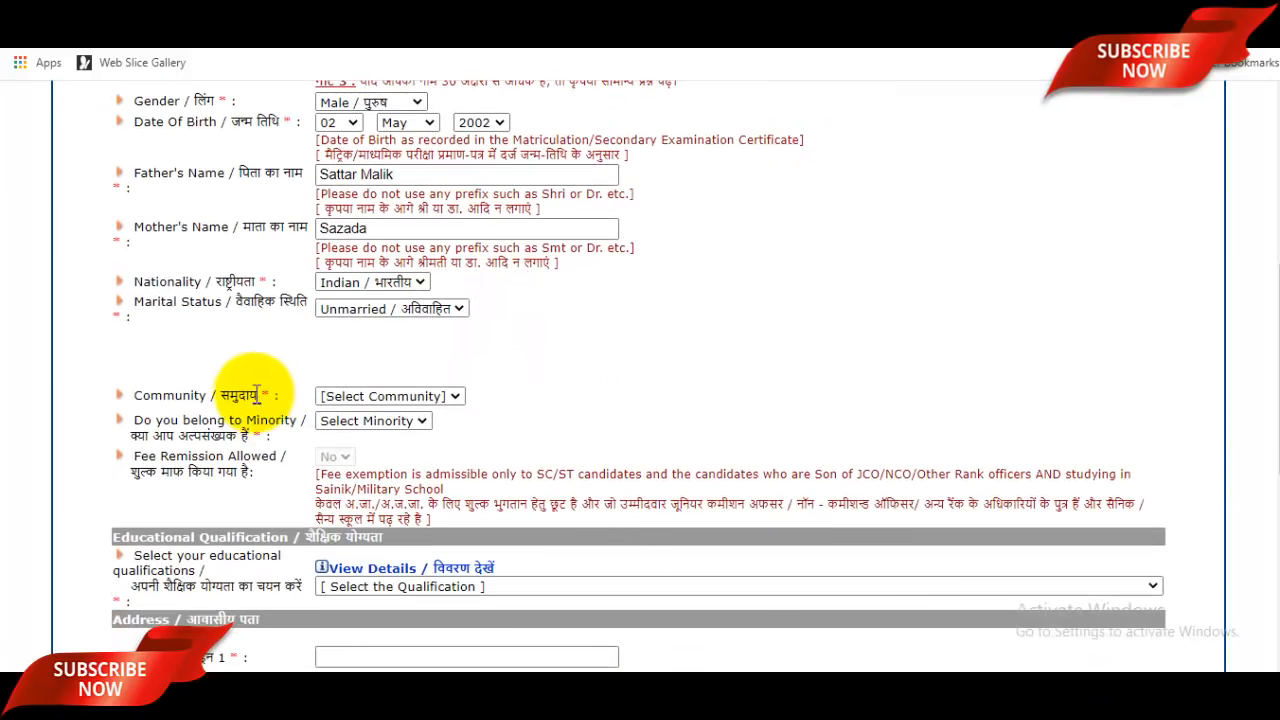
pyautogui.click(410, 312)
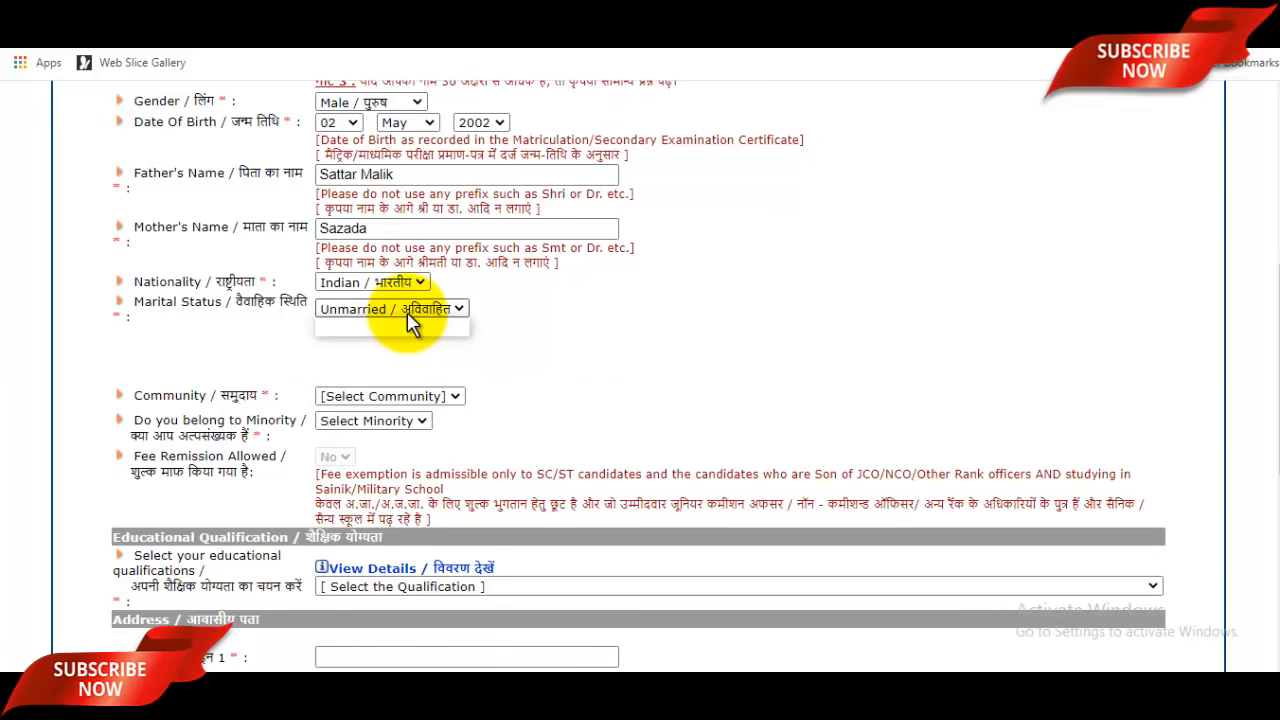
pyautogui.click(535, 318)
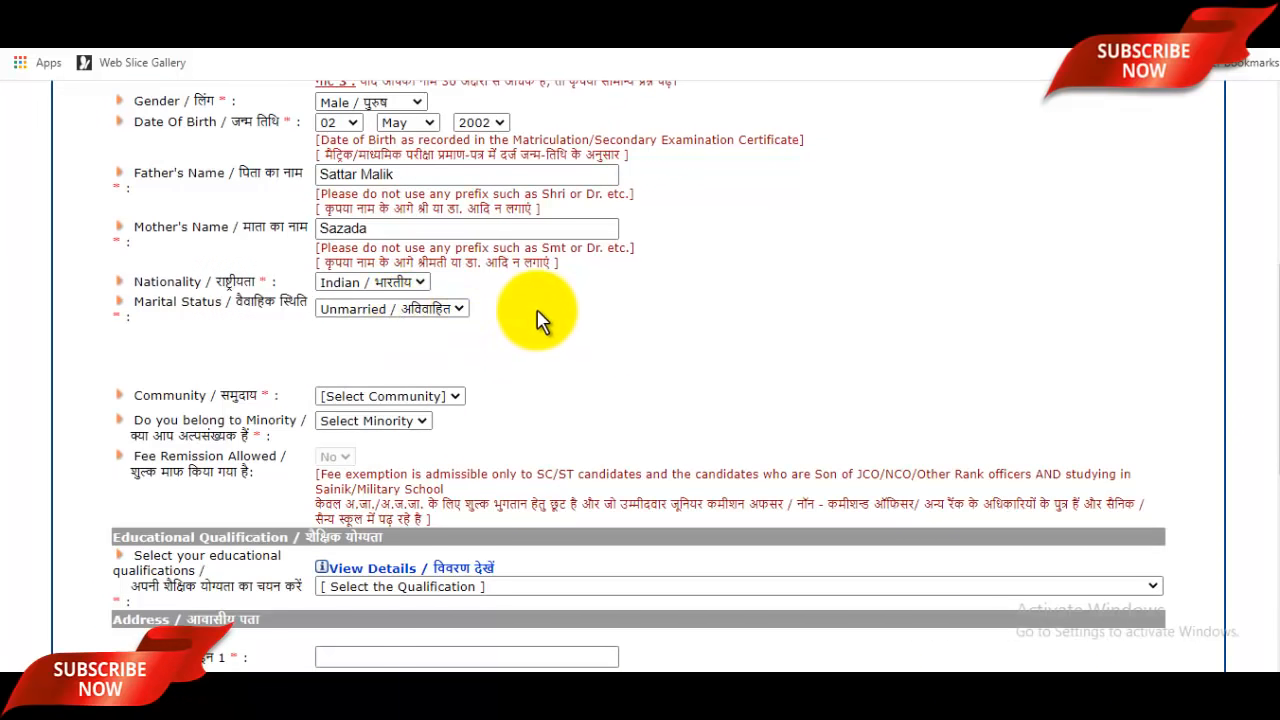
# Step: Set community to SC with a certificate date of 06-06-2019
pyautogui.click(405, 398)
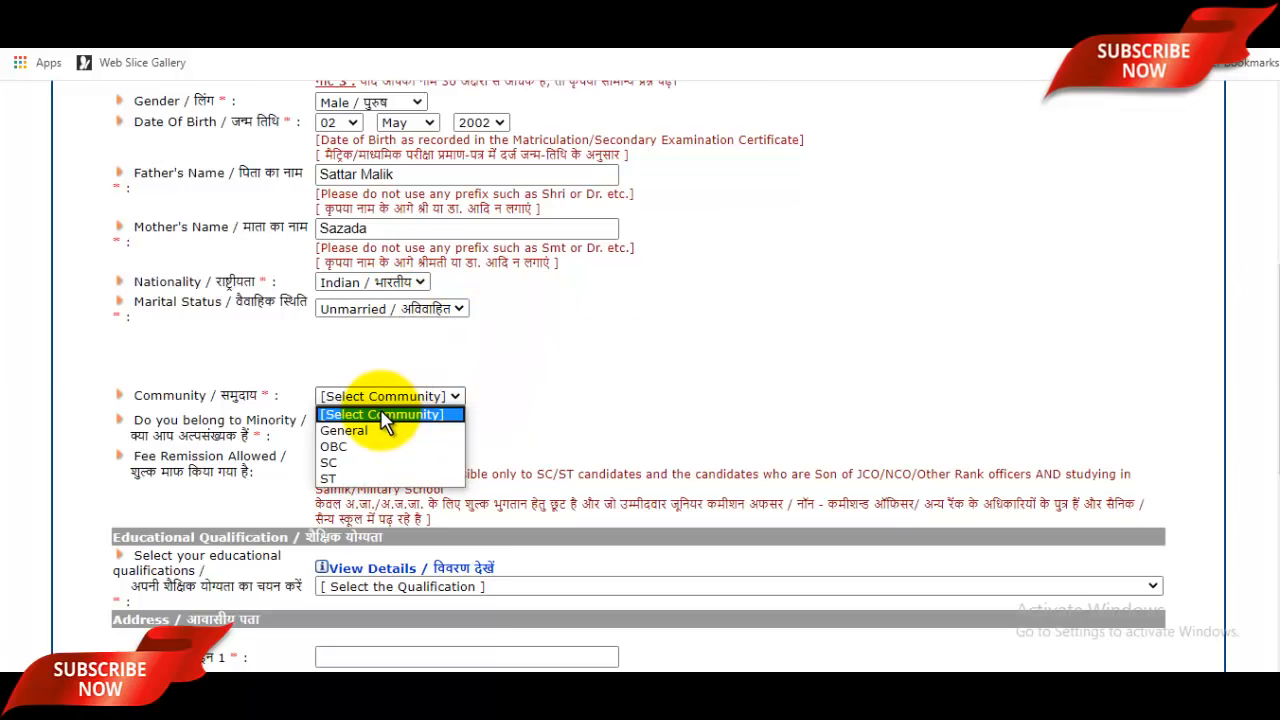
pyautogui.click(353, 461)
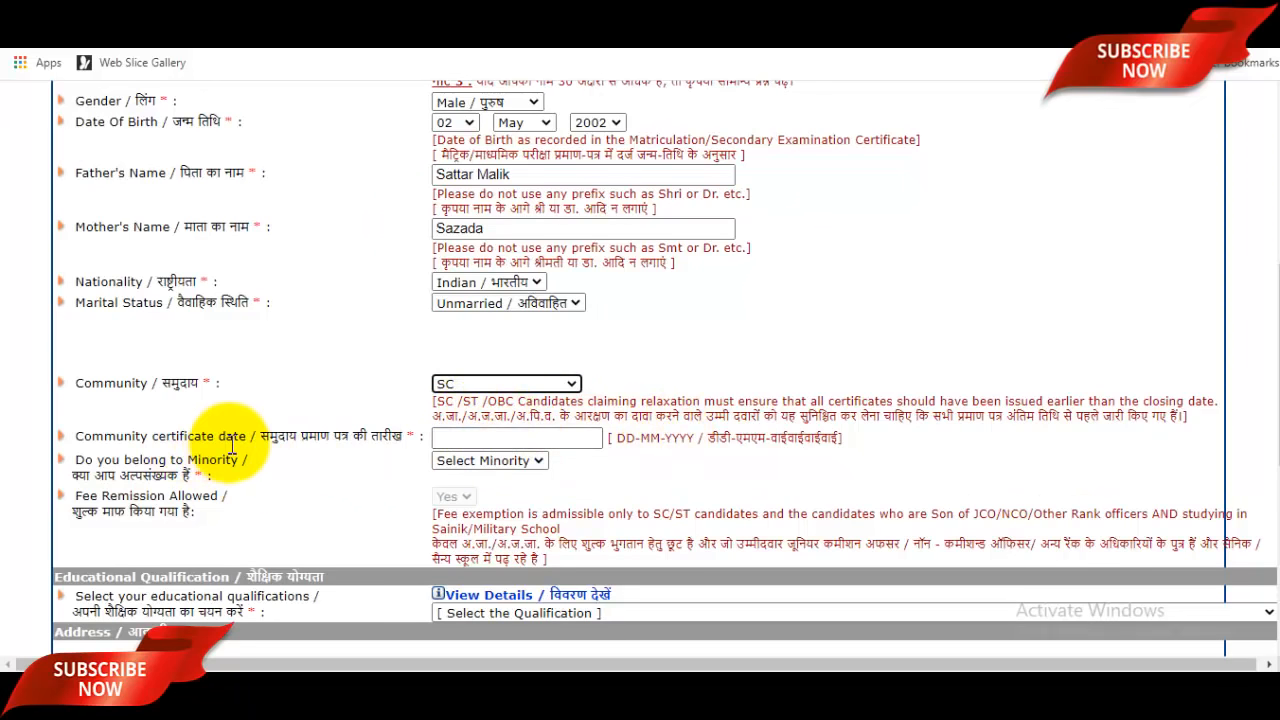
pyautogui.click(471, 442)
pyautogui.click(474, 440)
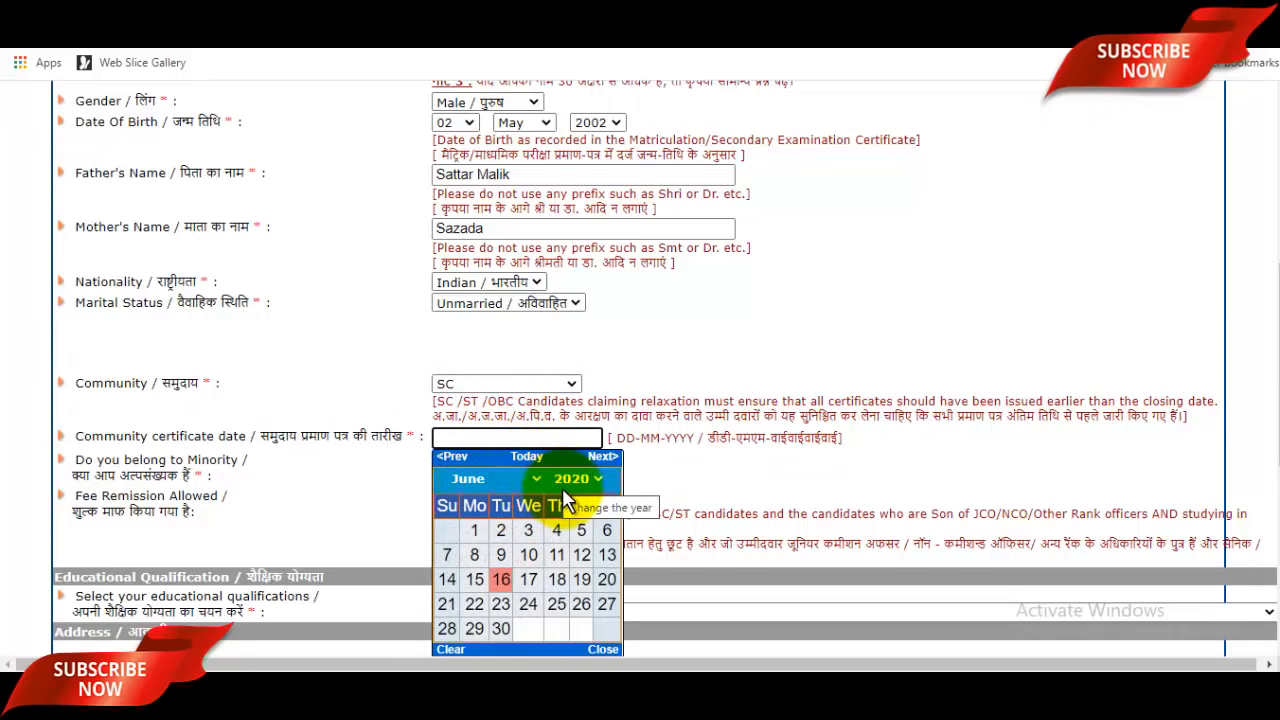
pyautogui.click(579, 480)
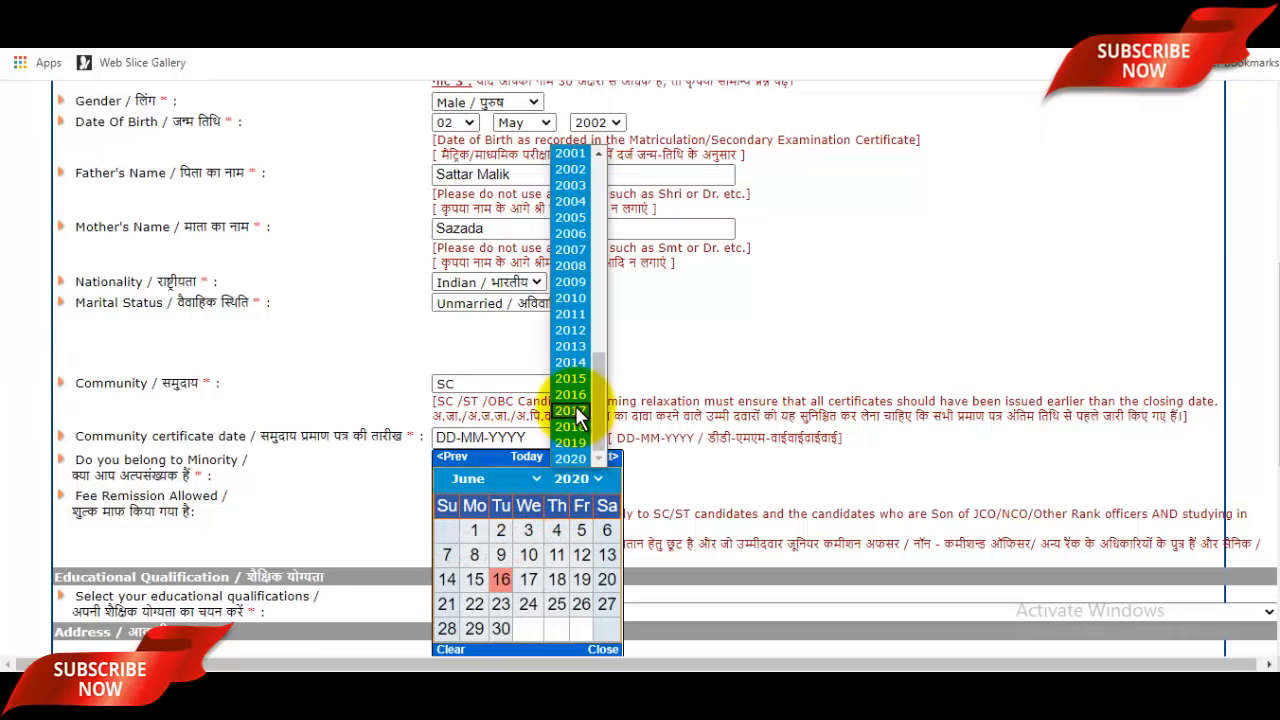
pyautogui.click(575, 405)
pyautogui.click(557, 556)
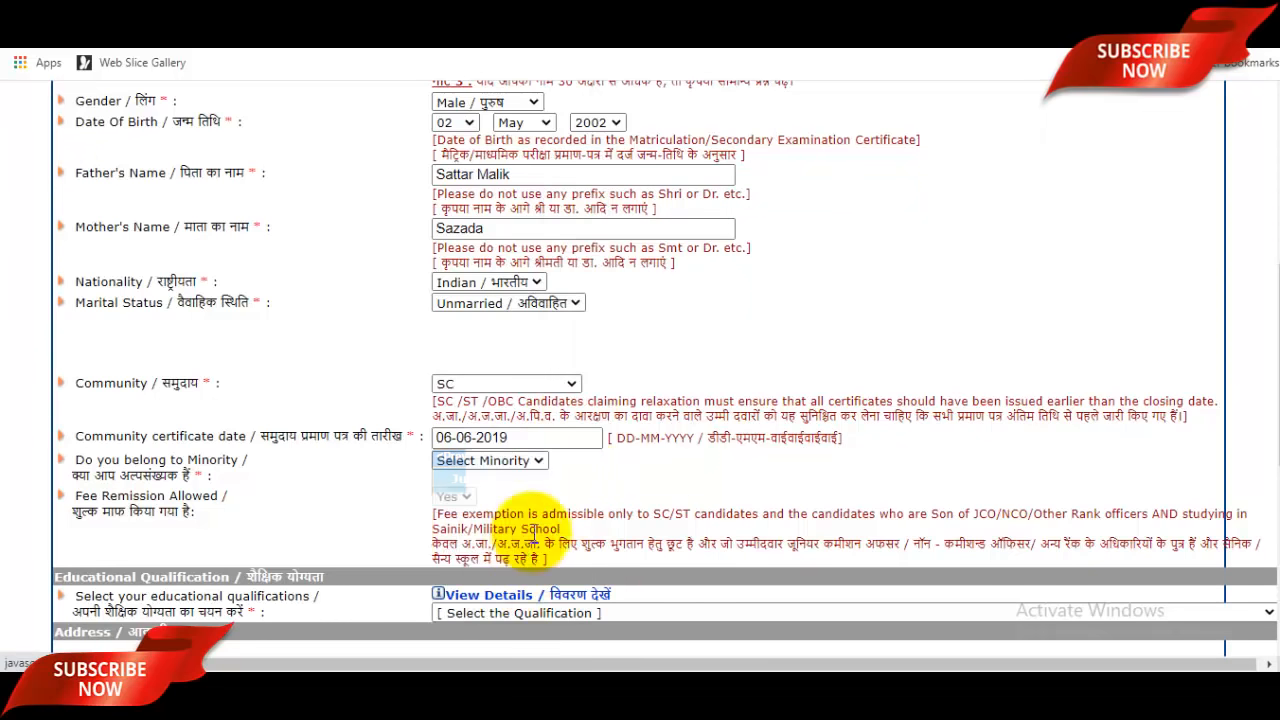
# Step: Answer Yes to belonging to a minority and choose Muslim as the religion
pyautogui.click(487, 463)
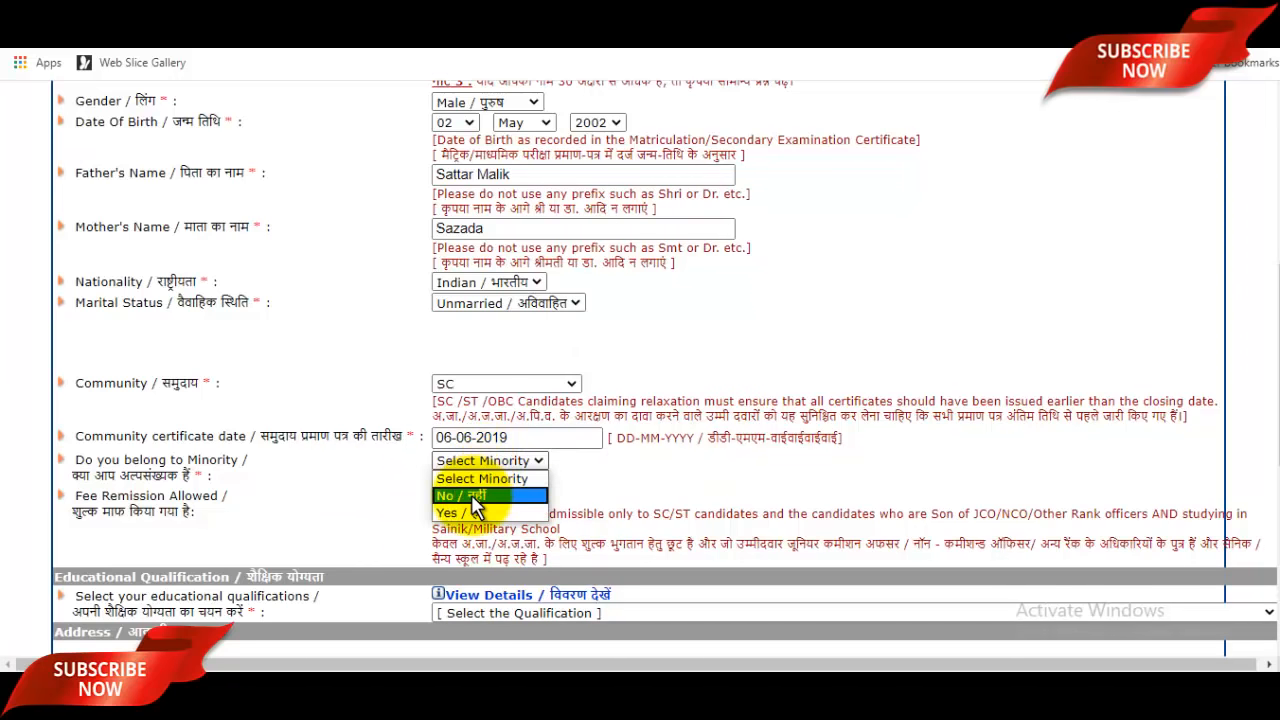
pyautogui.click(482, 513)
pyautogui.scroll(-1, 490, 445)
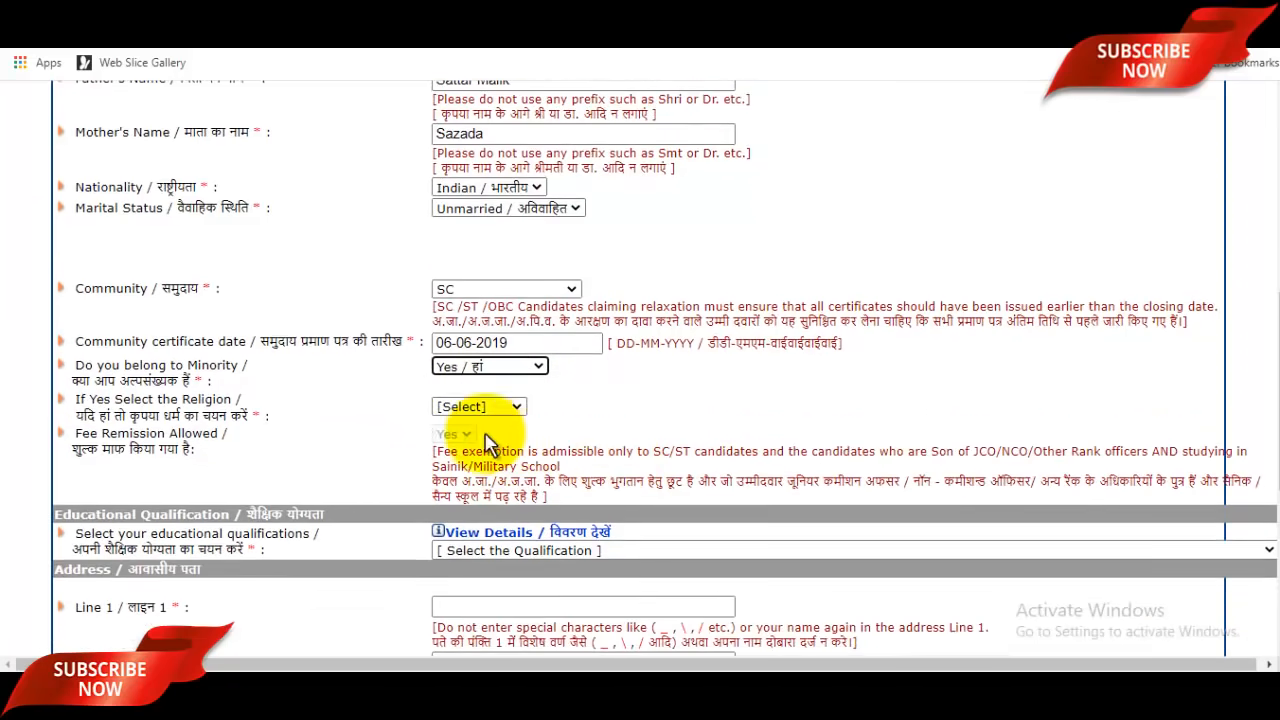
pyautogui.scroll(-1, 492, 428)
pyautogui.click(476, 313)
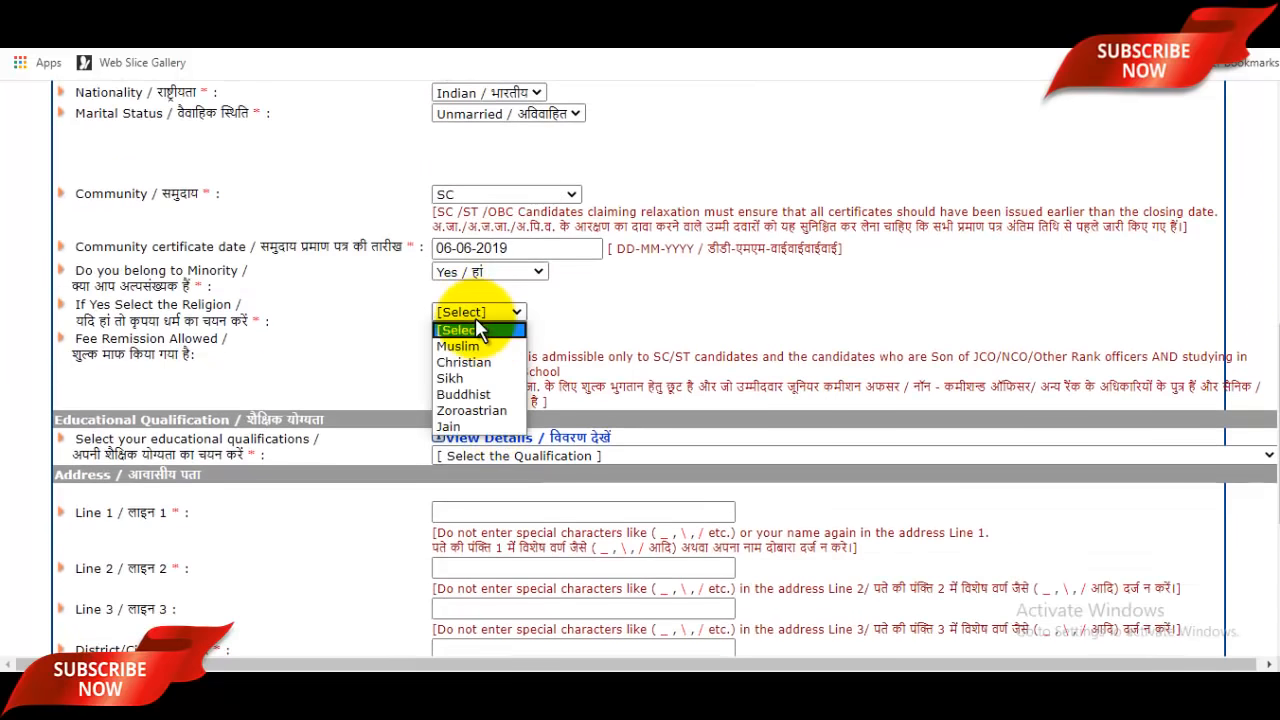
pyautogui.click(468, 346)
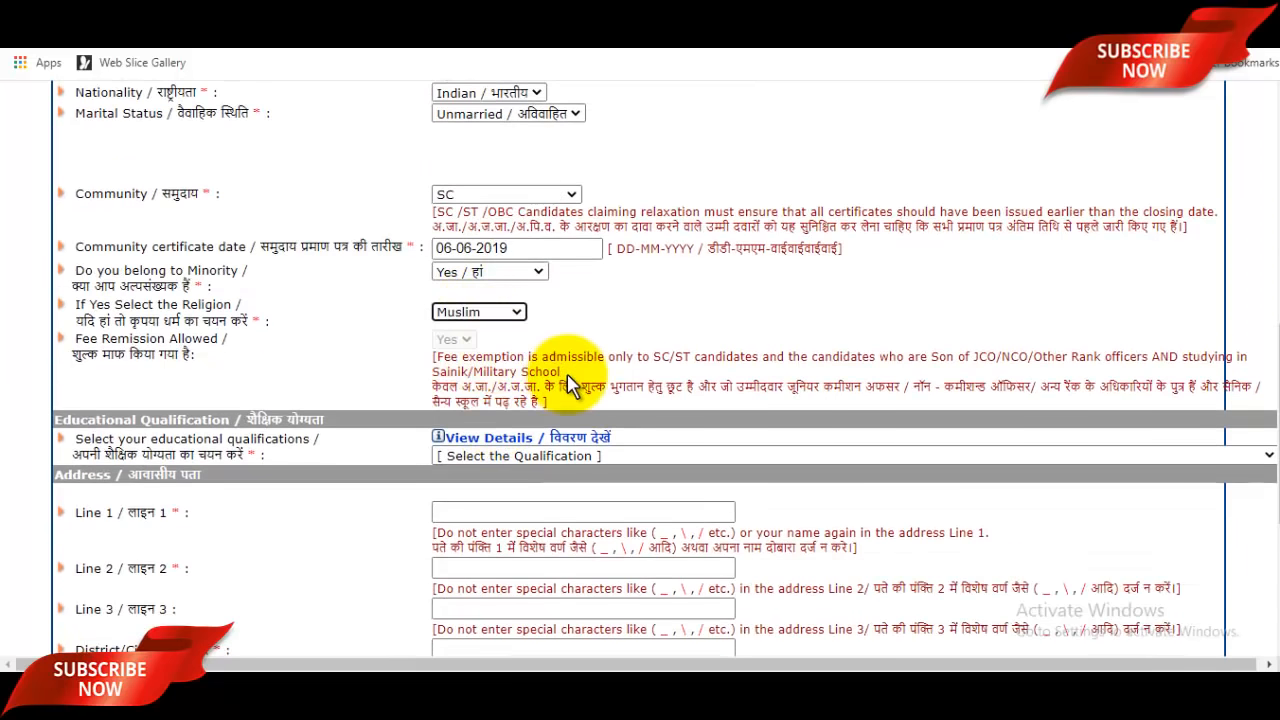
pyautogui.scroll(-2, 570, 380)
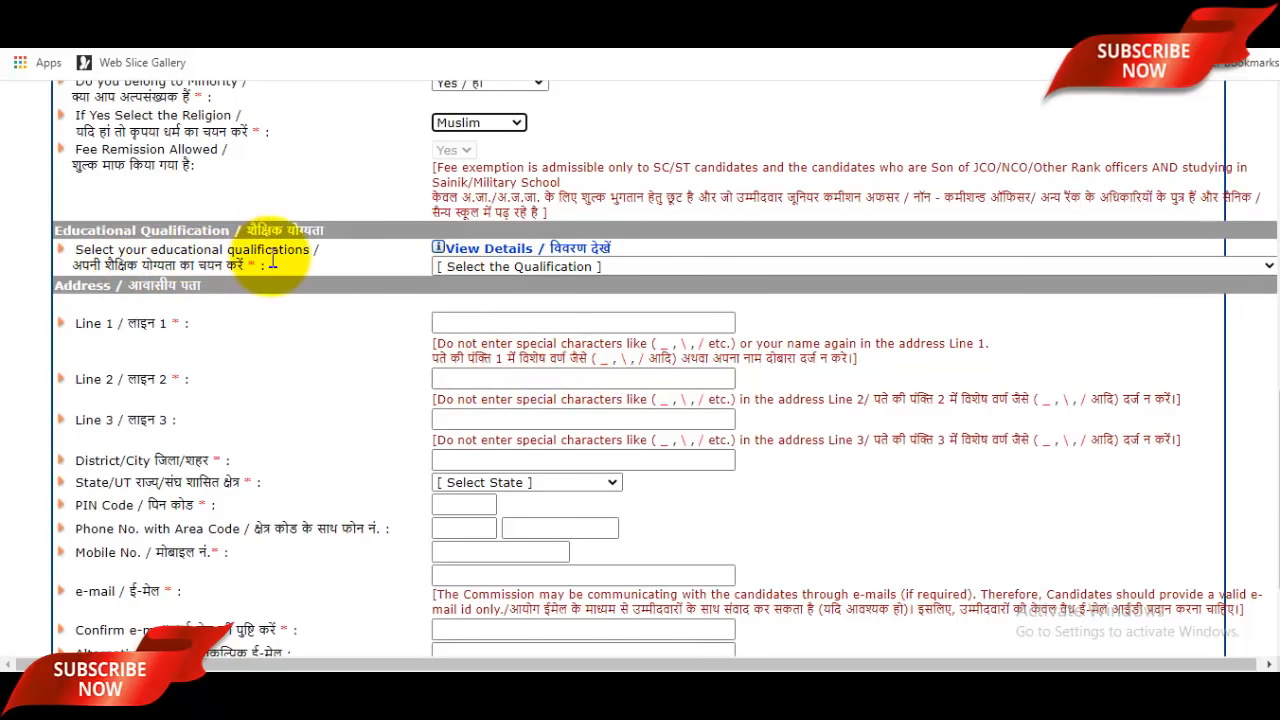
# Step: Choose the appearing-12th-without-Physics qualification and enter the first address line
pyautogui.click(658, 266)
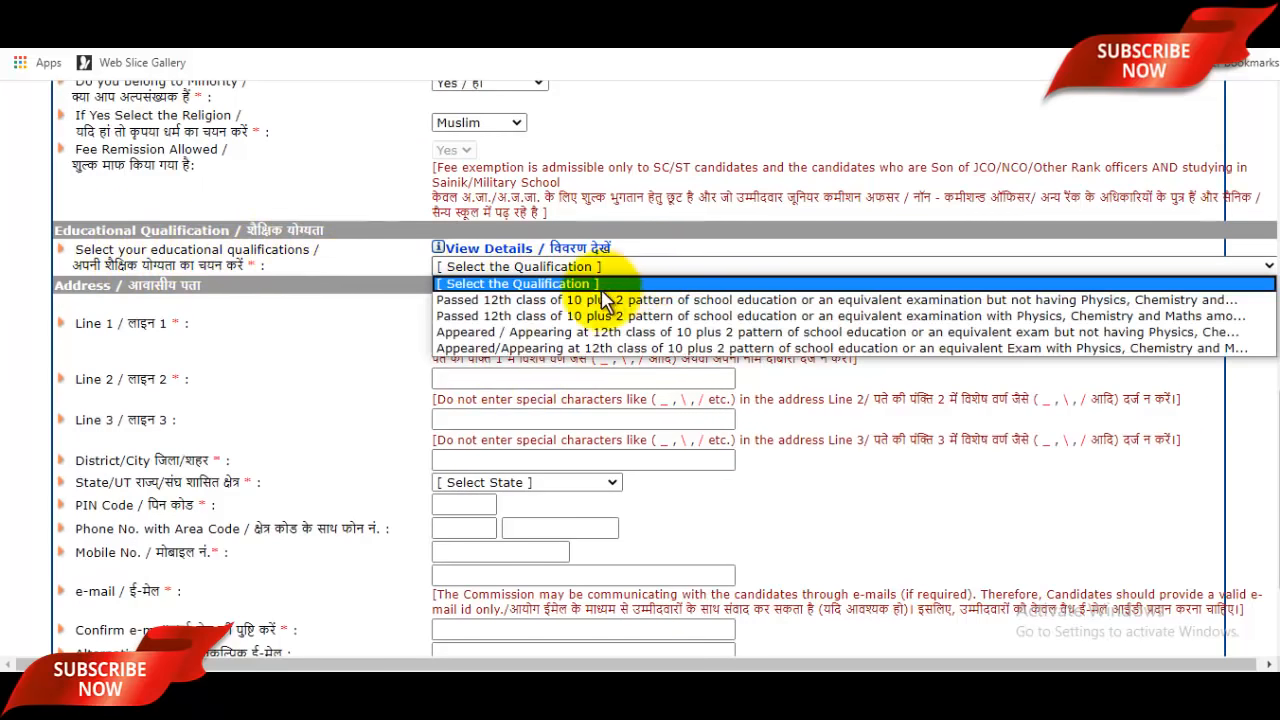
pyautogui.click(755, 333)
pyautogui.click(574, 322)
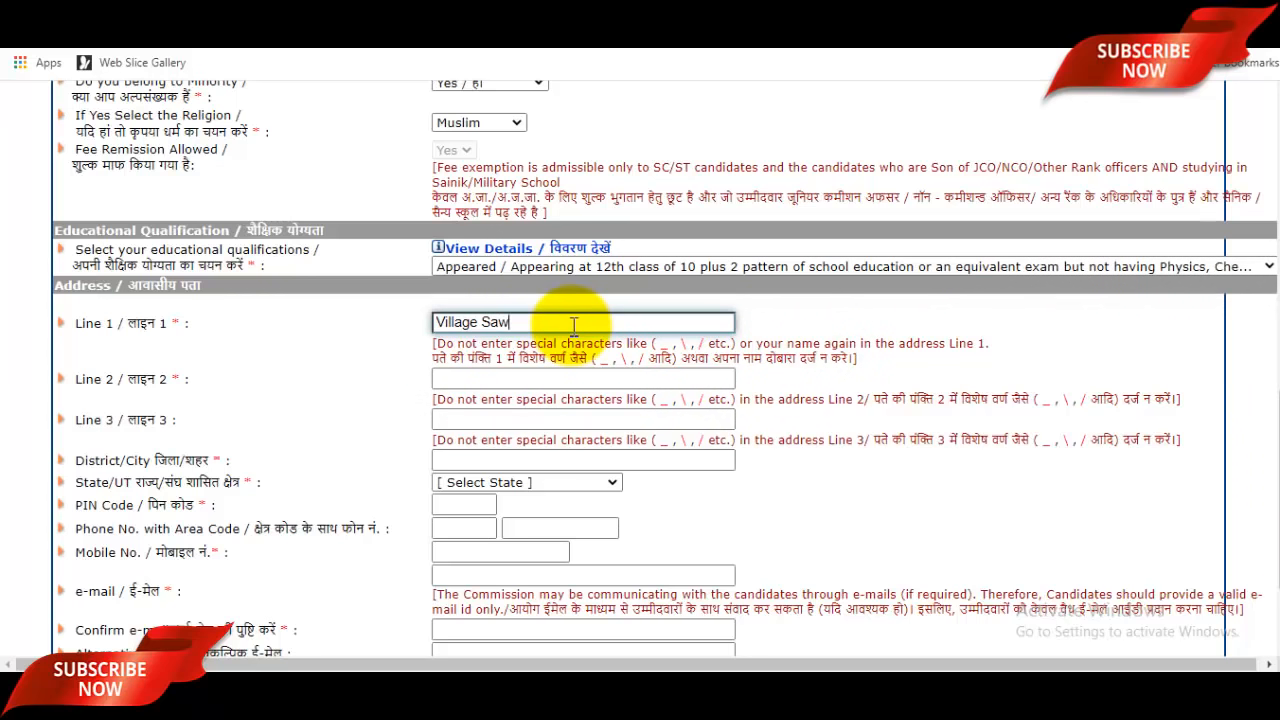
pyautogui.scroll(-2, 575, 322)
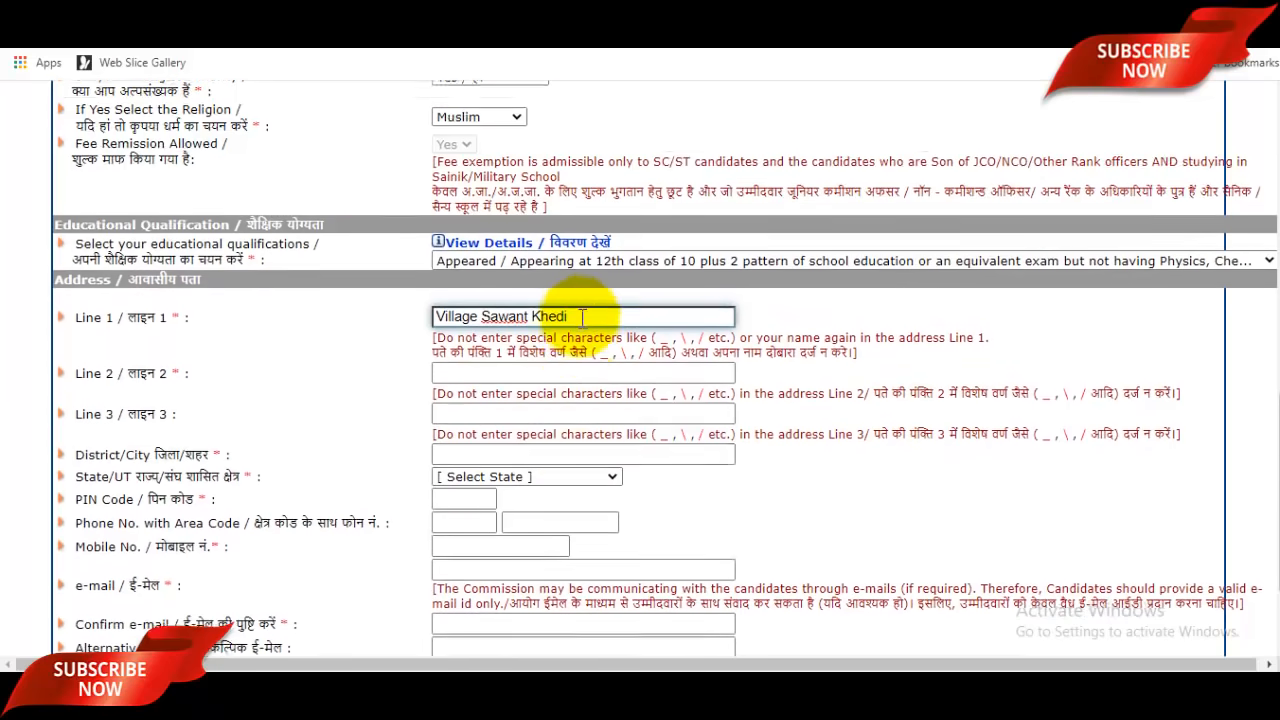
pyautogui.click(447, 230)
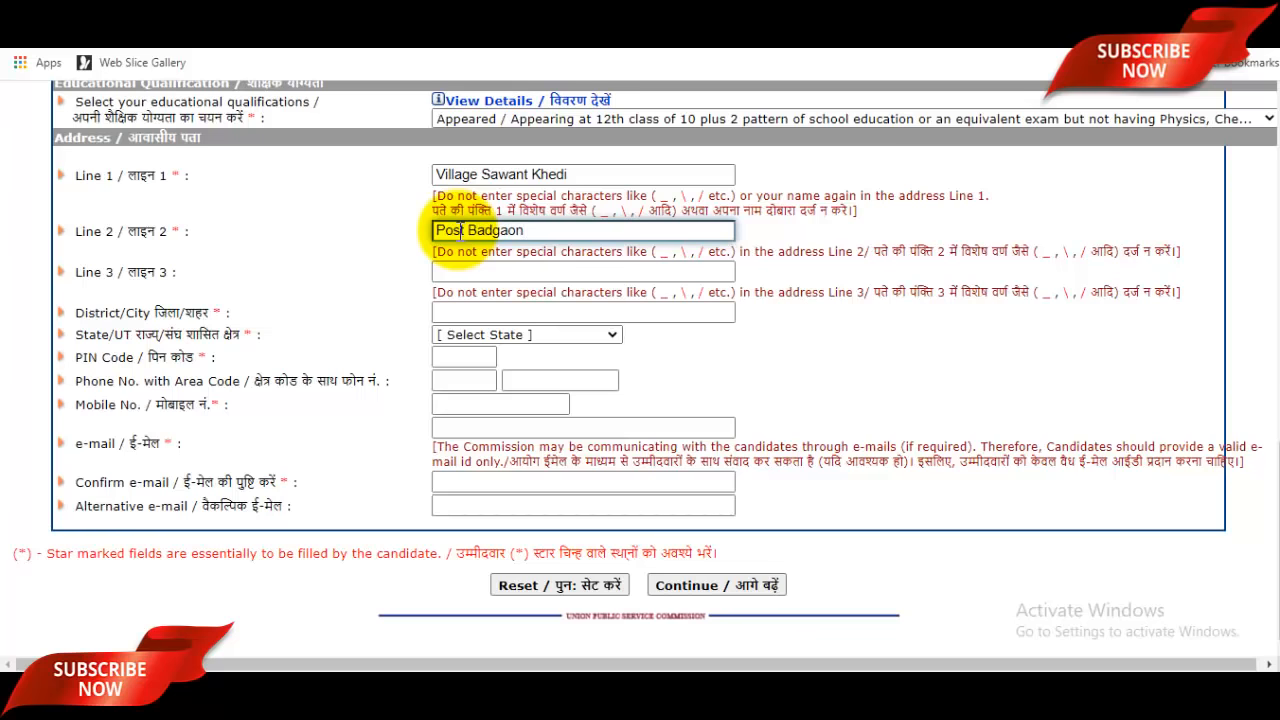
pyautogui.click(474, 272)
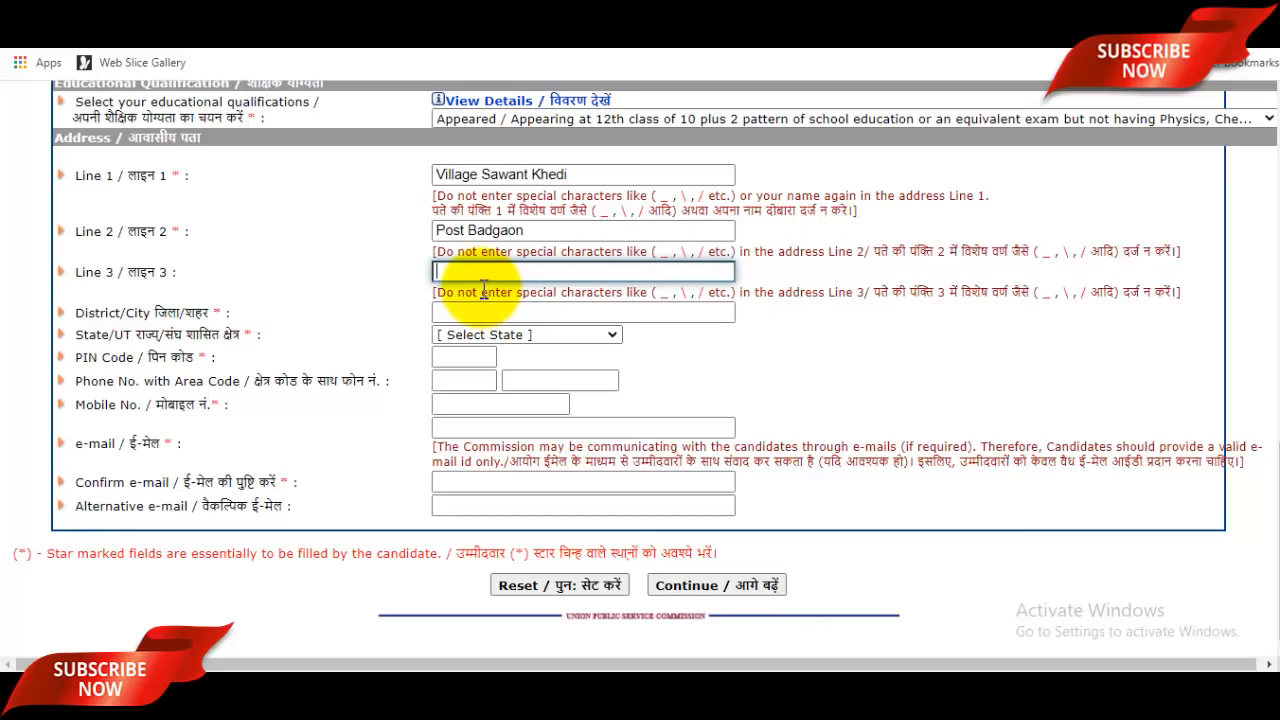
# Step: Fill in the district, choose Uttar Pradesh as the state, and enter the PIN code
pyautogui.click(478, 312)
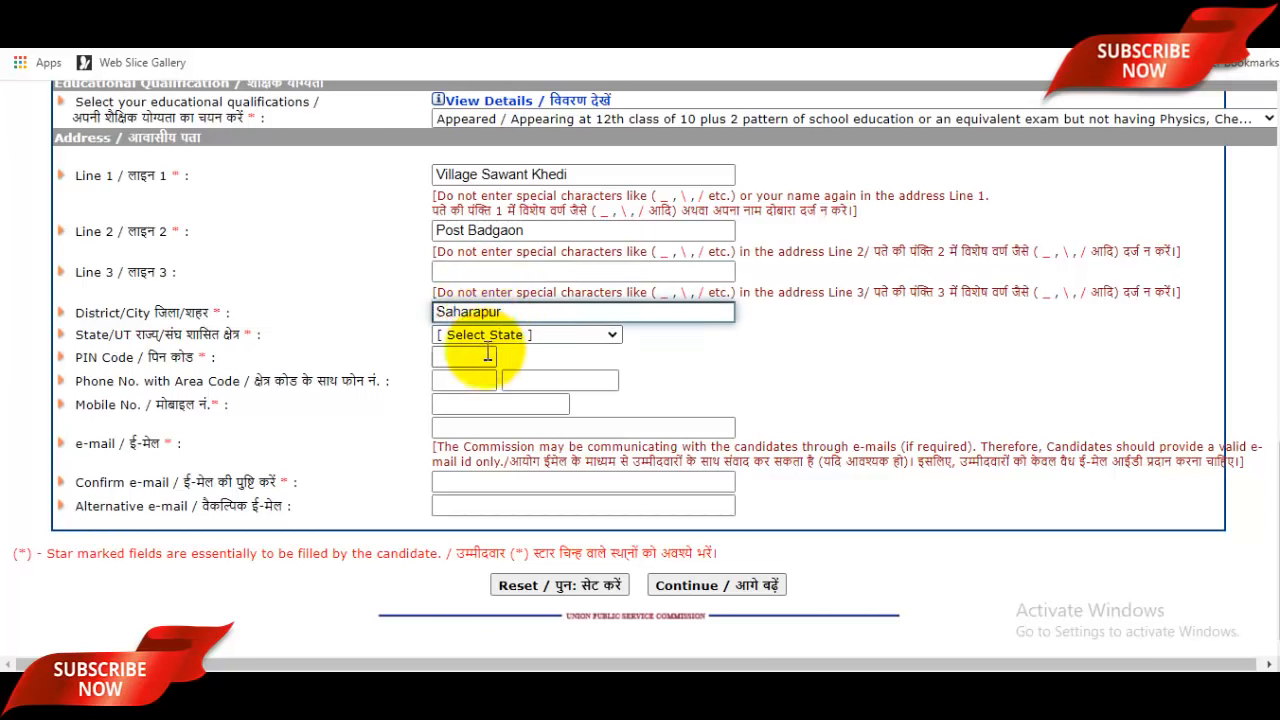
pyautogui.write('n')
pyautogui.click(505, 336)
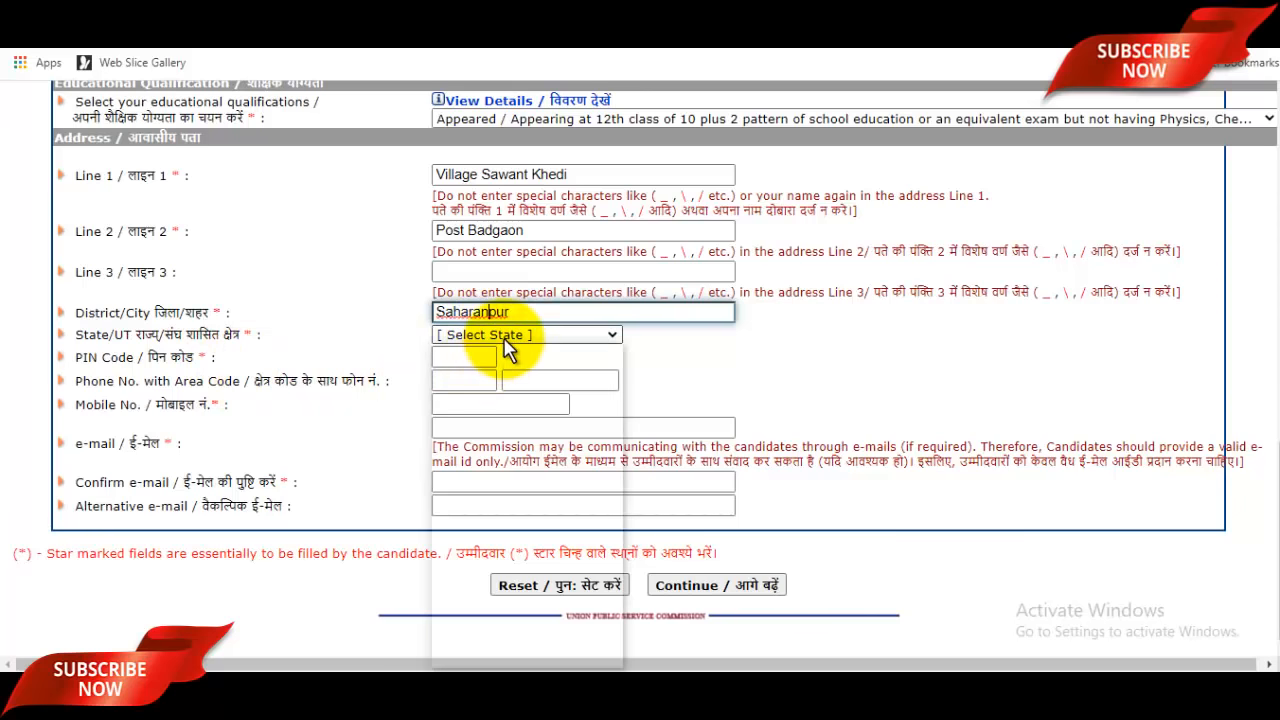
pyautogui.scroll(-3, 512, 560)
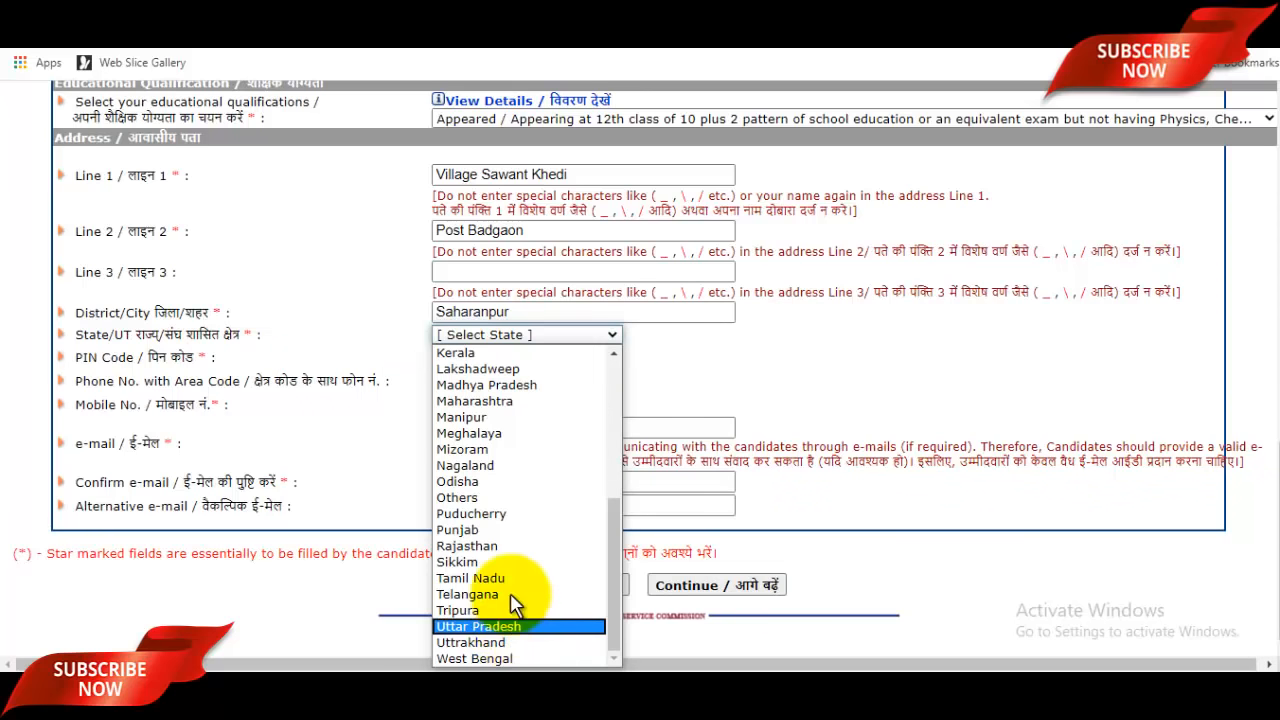
pyautogui.click(511, 626)
pyautogui.click(485, 356)
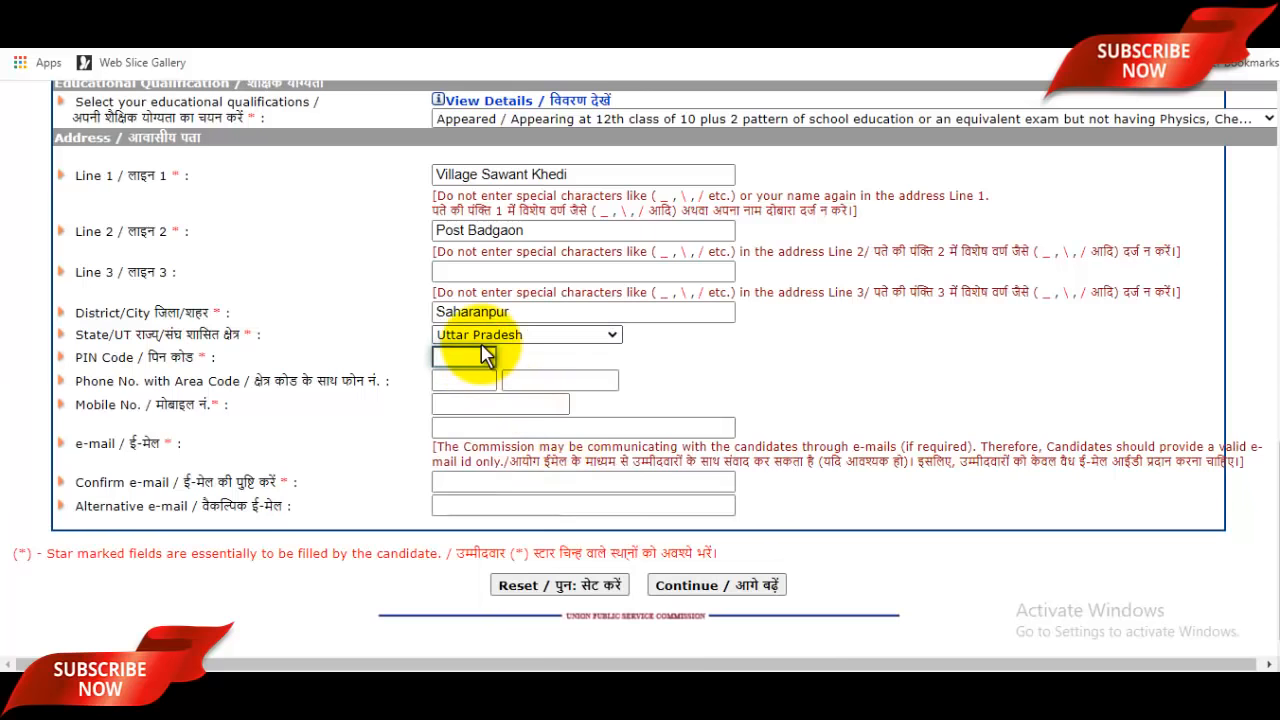
pyautogui.write('247001')
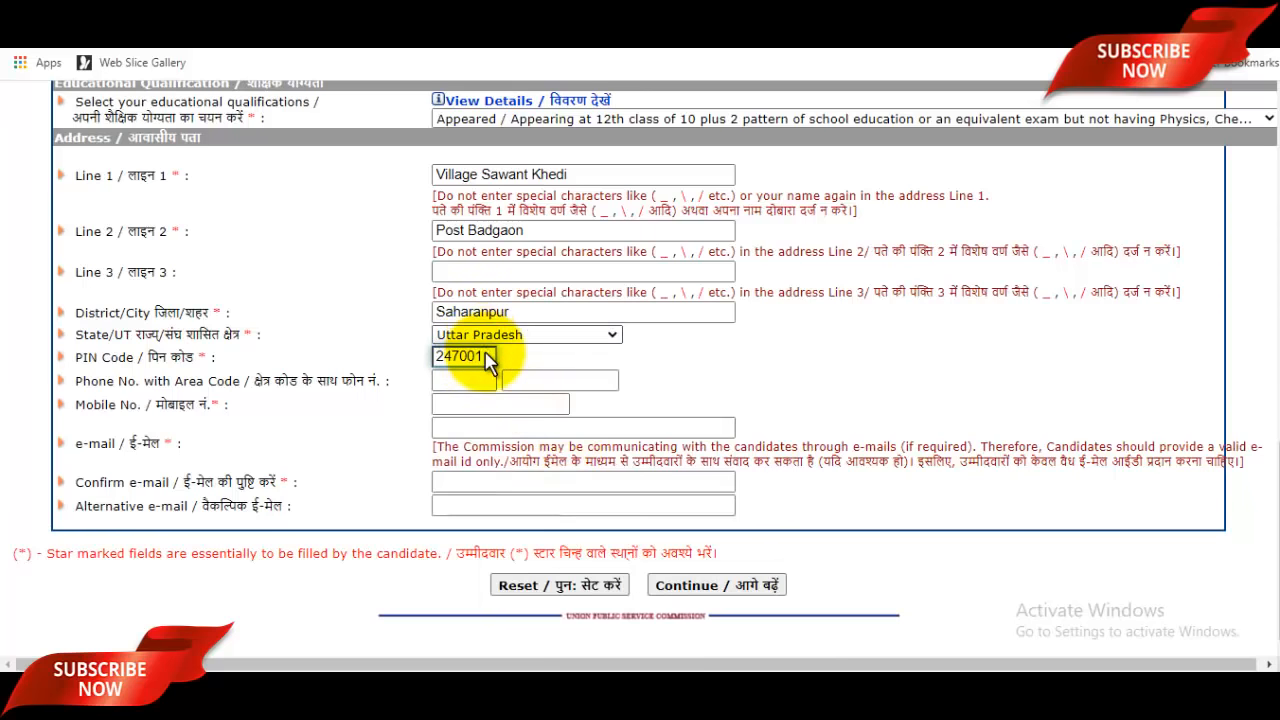
# Step: Enter and confirm the candidate's e-mail address, then continue to the next page
pyautogui.click(512, 408)
pyautogui.click(507, 427)
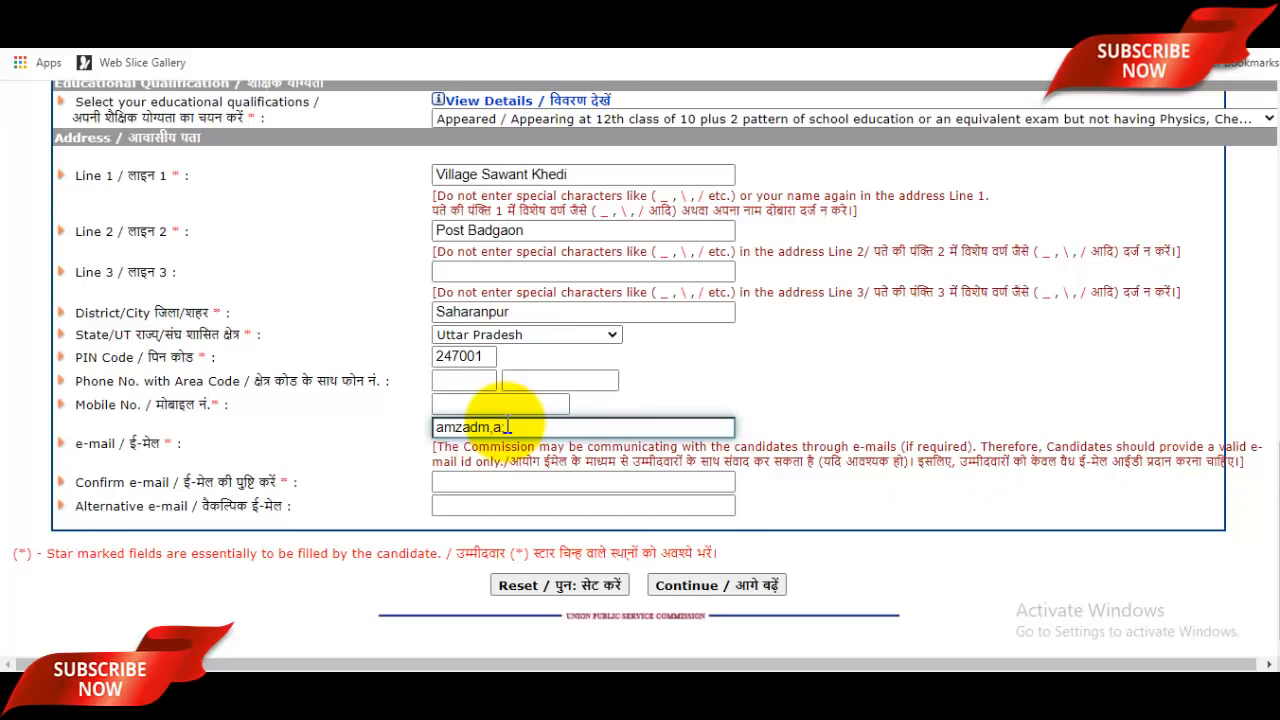
pyautogui.press('BackSpace')
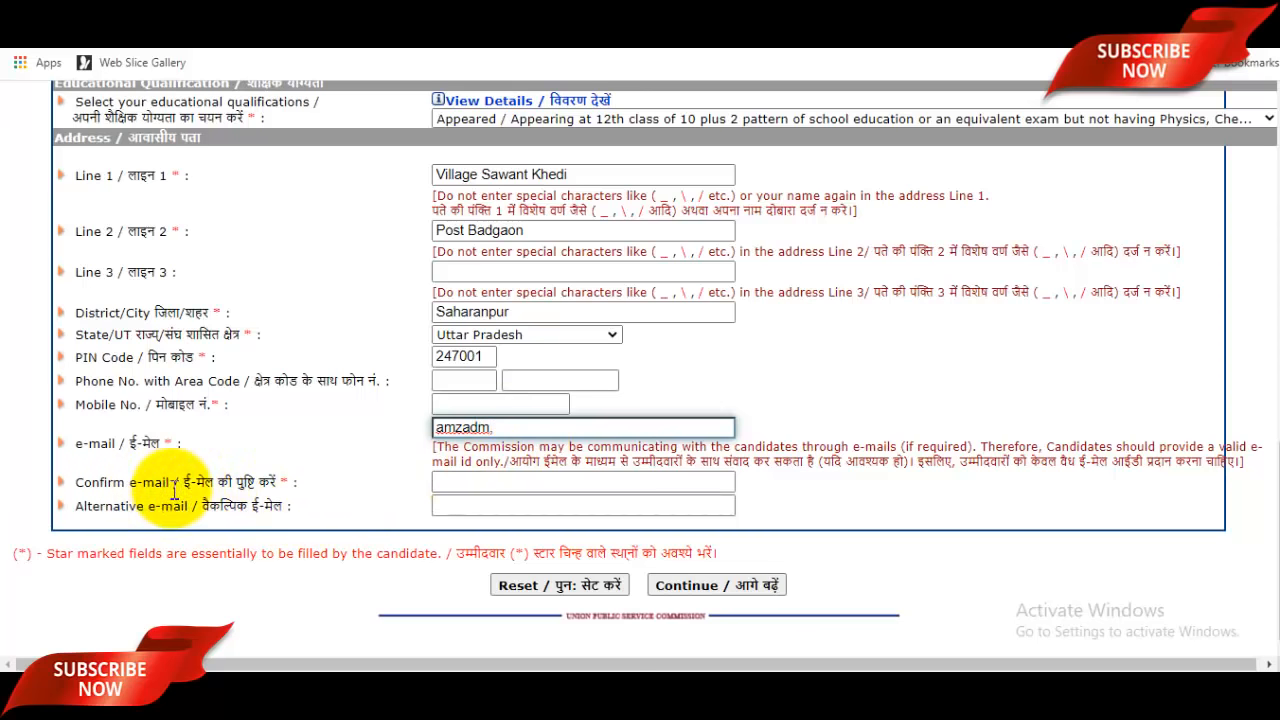
pyautogui.click(487, 482)
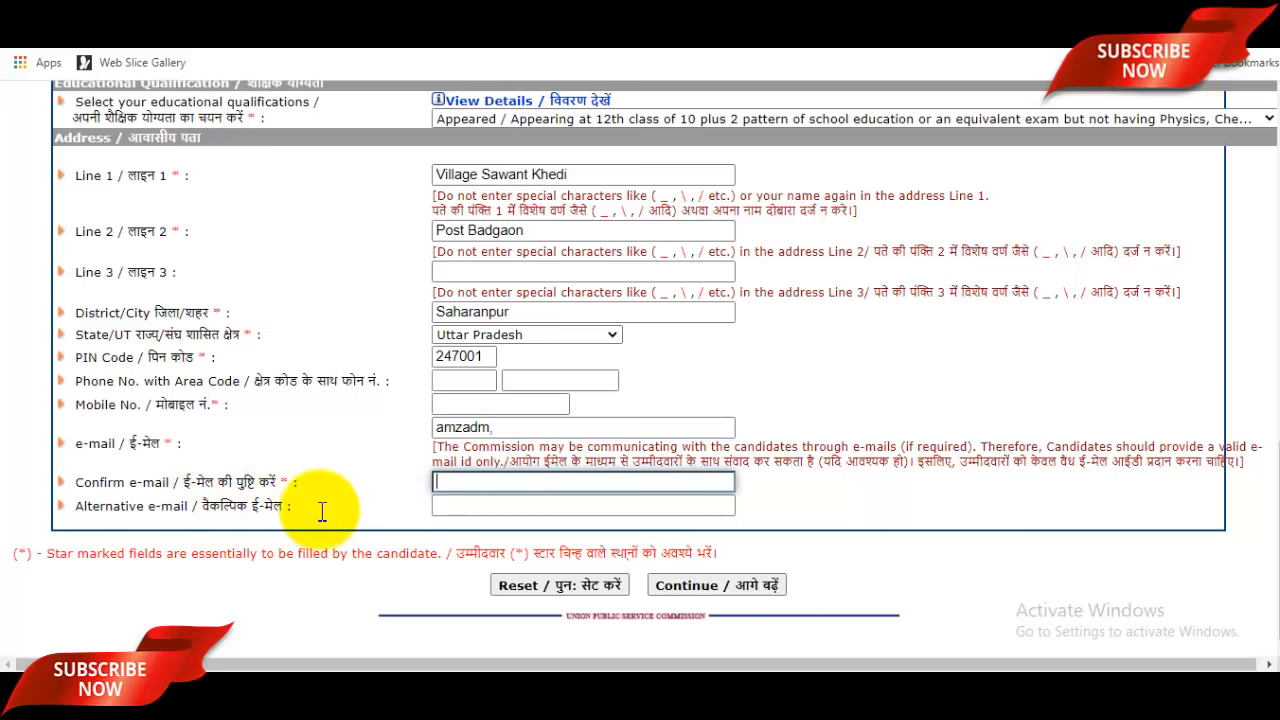
pyautogui.click(495, 505)
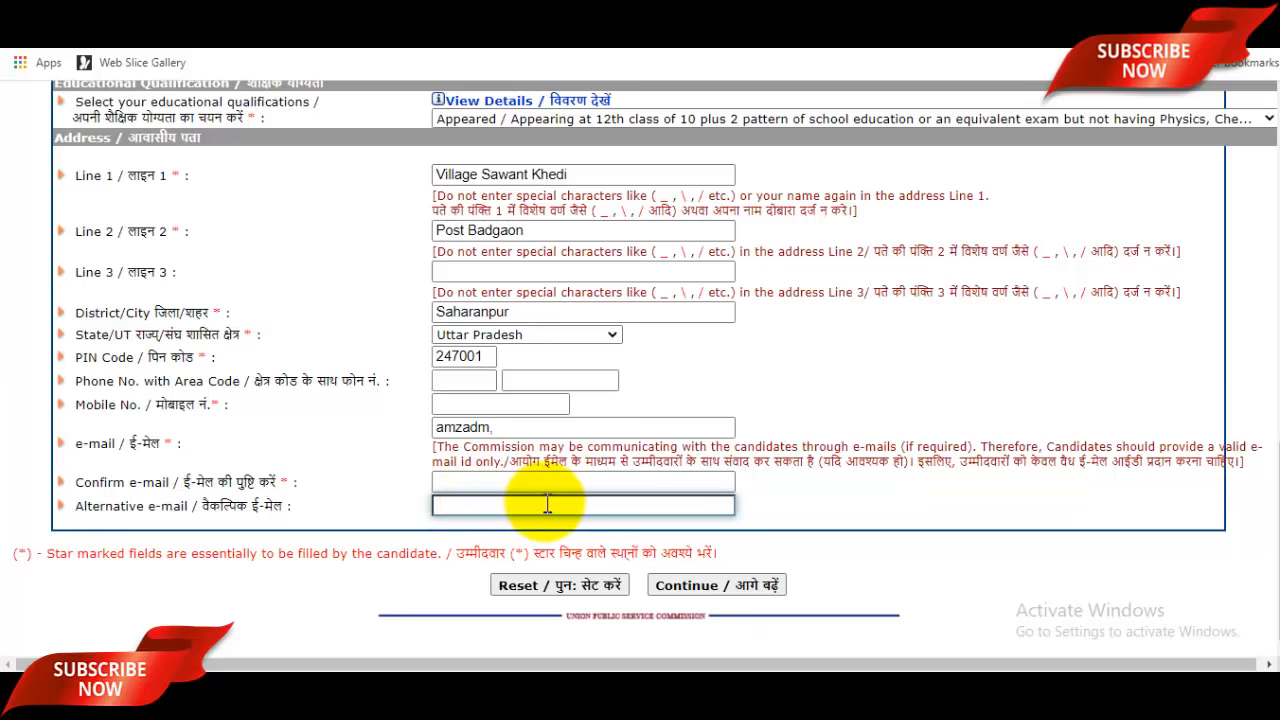
pyautogui.scroll(10, 575, 495)
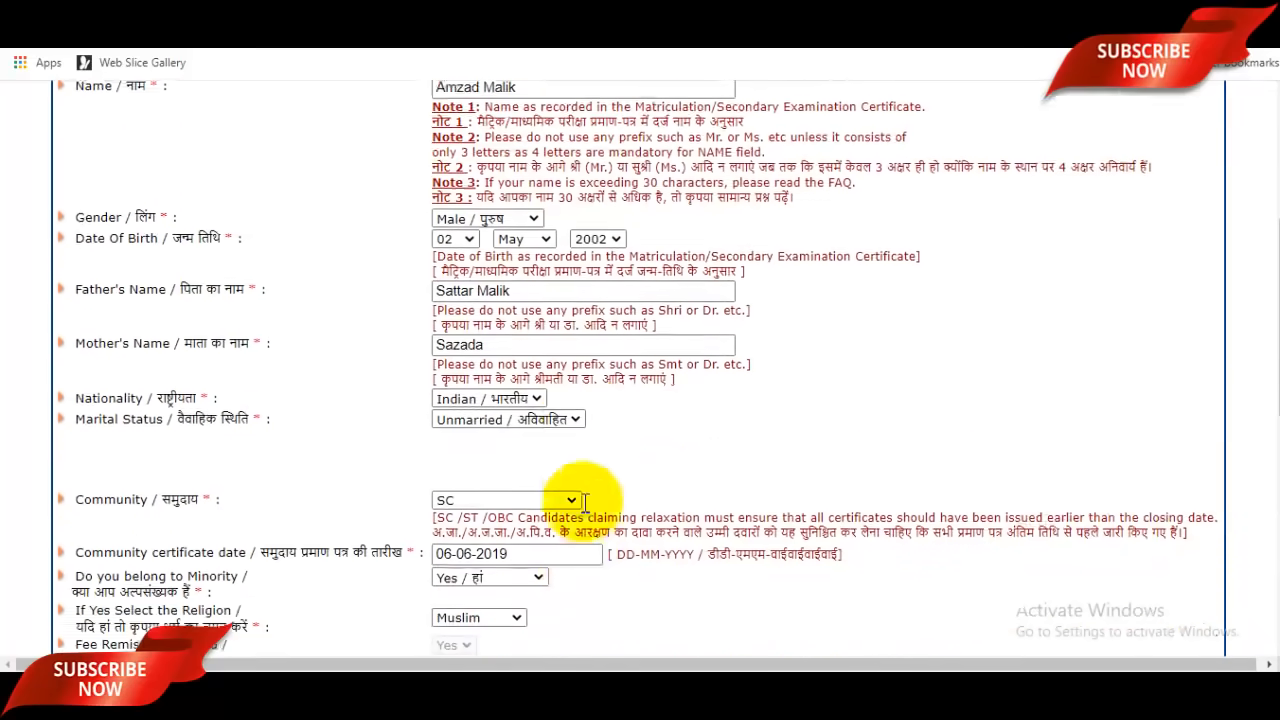
pyautogui.scroll(-10, 630, 425)
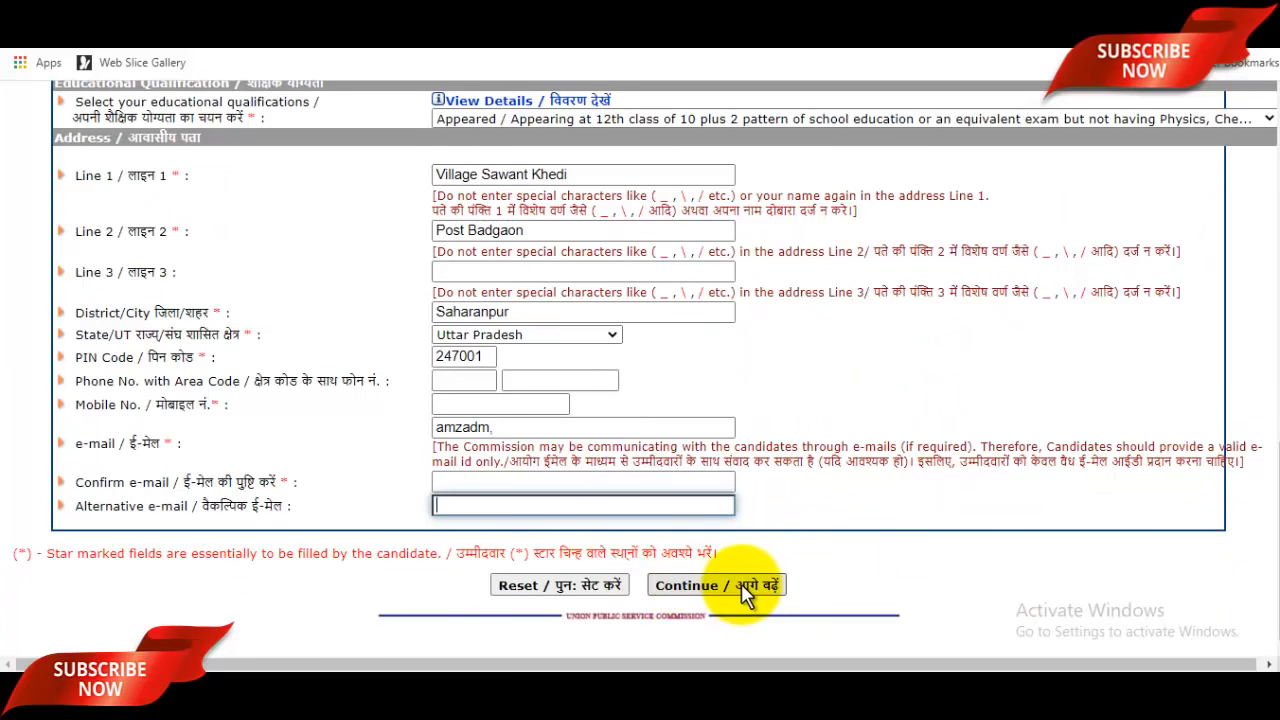
pyautogui.click(741, 583)
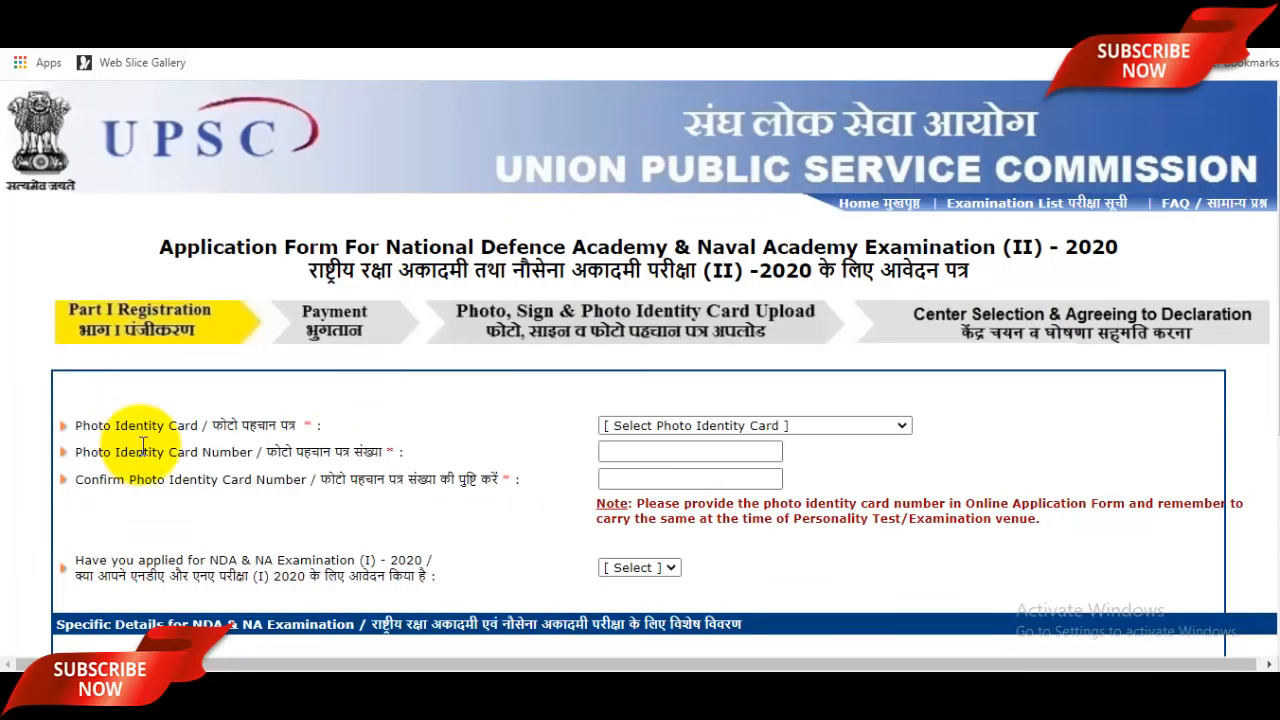
# Step: Select PAN Card as the photo identity card, leaving its number fields empty
pyautogui.click(757, 430)
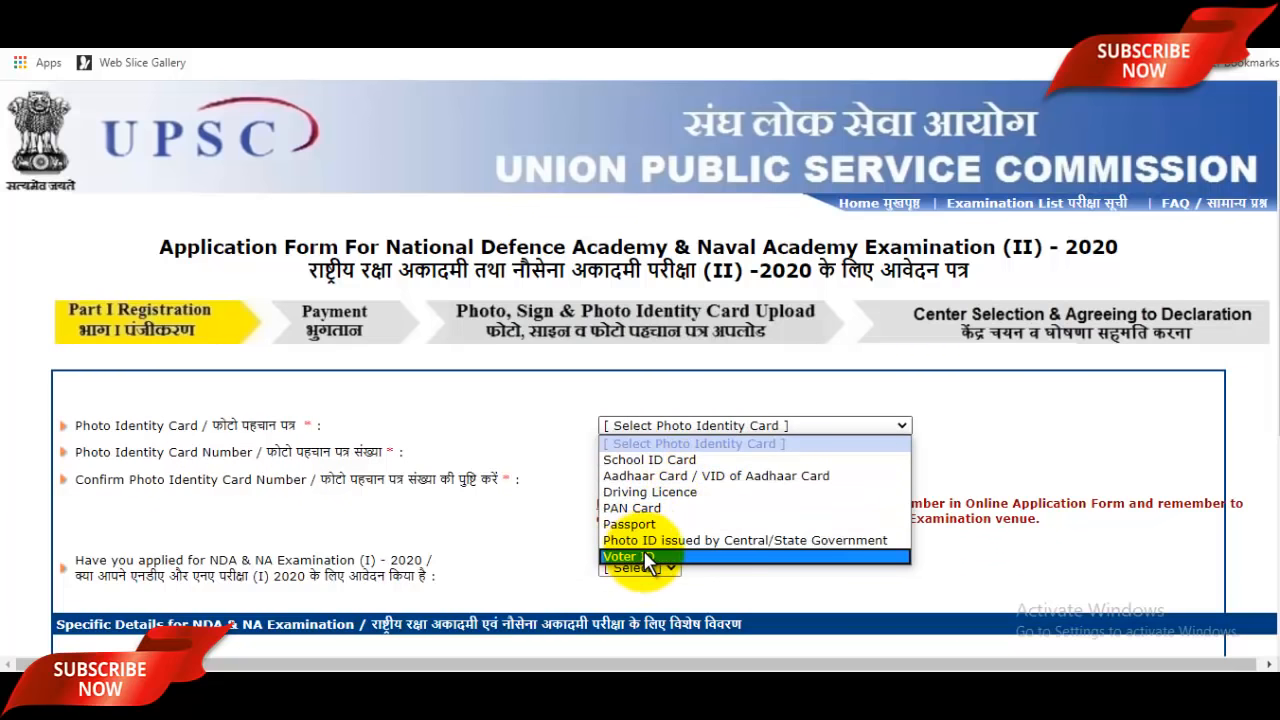
pyautogui.click(640, 508)
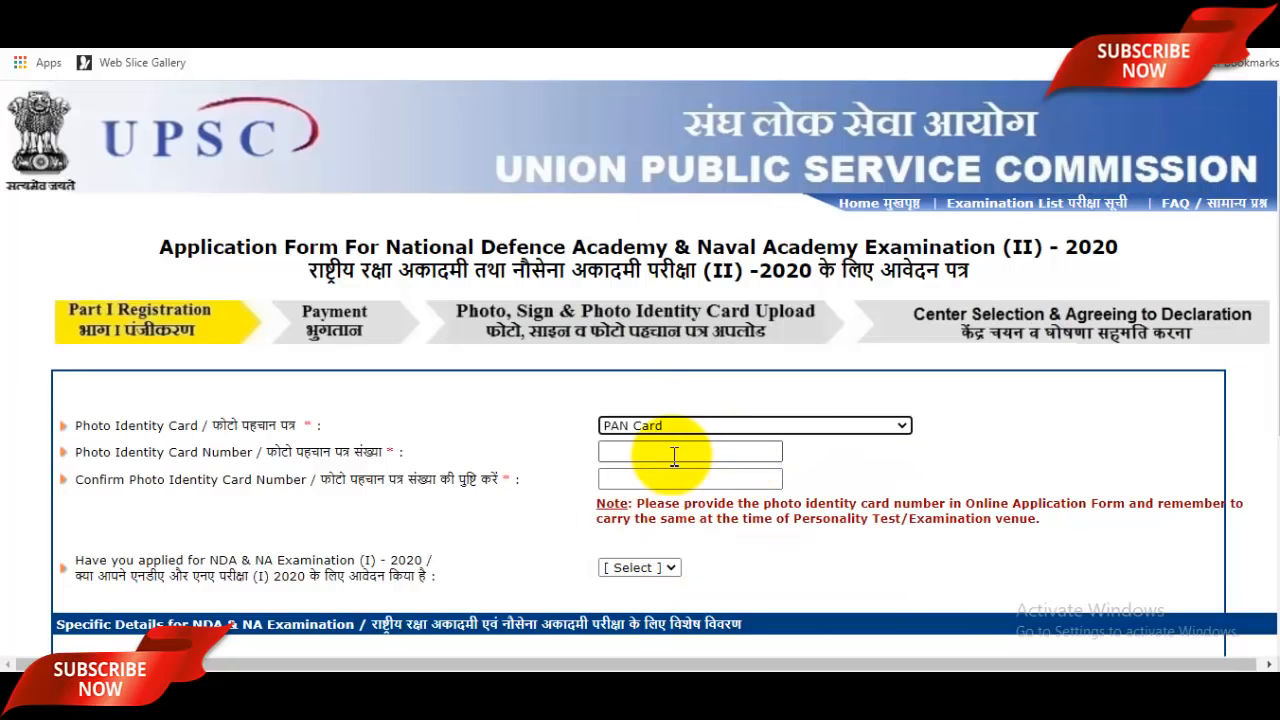
pyautogui.click(673, 454)
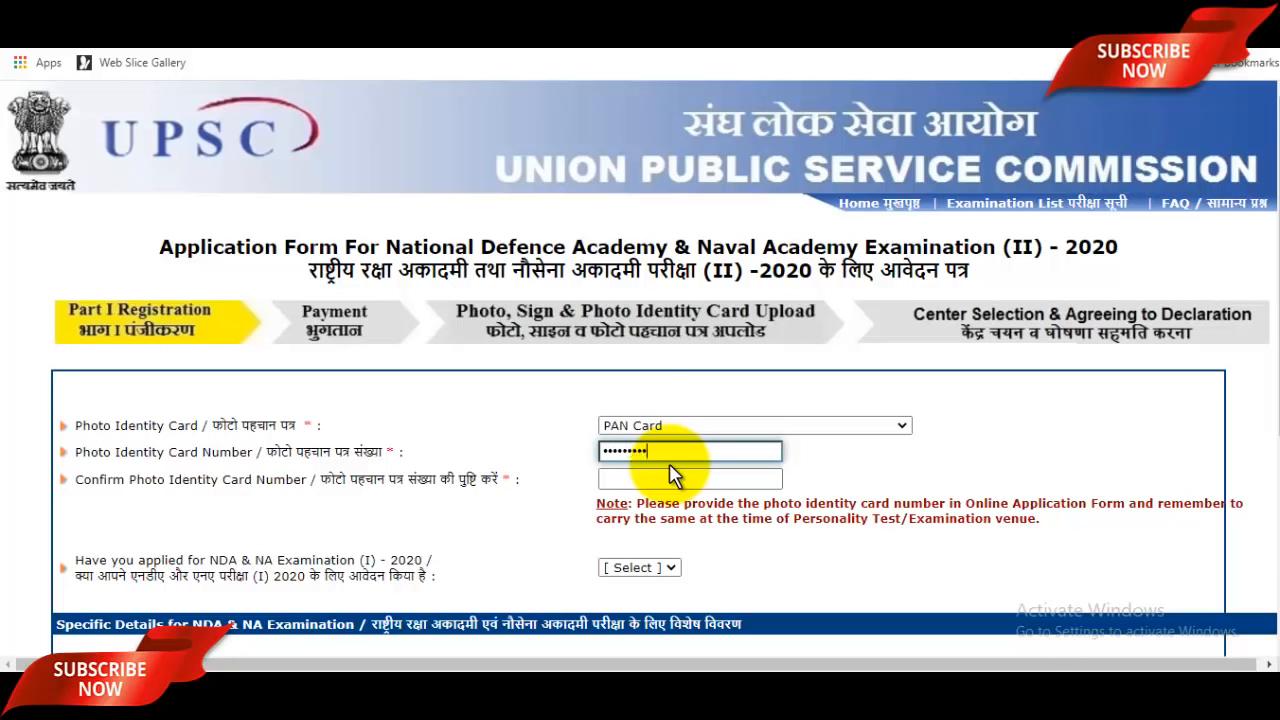
pyautogui.hotkey('ctrl', 'a')
pyautogui.press('BackSpace')
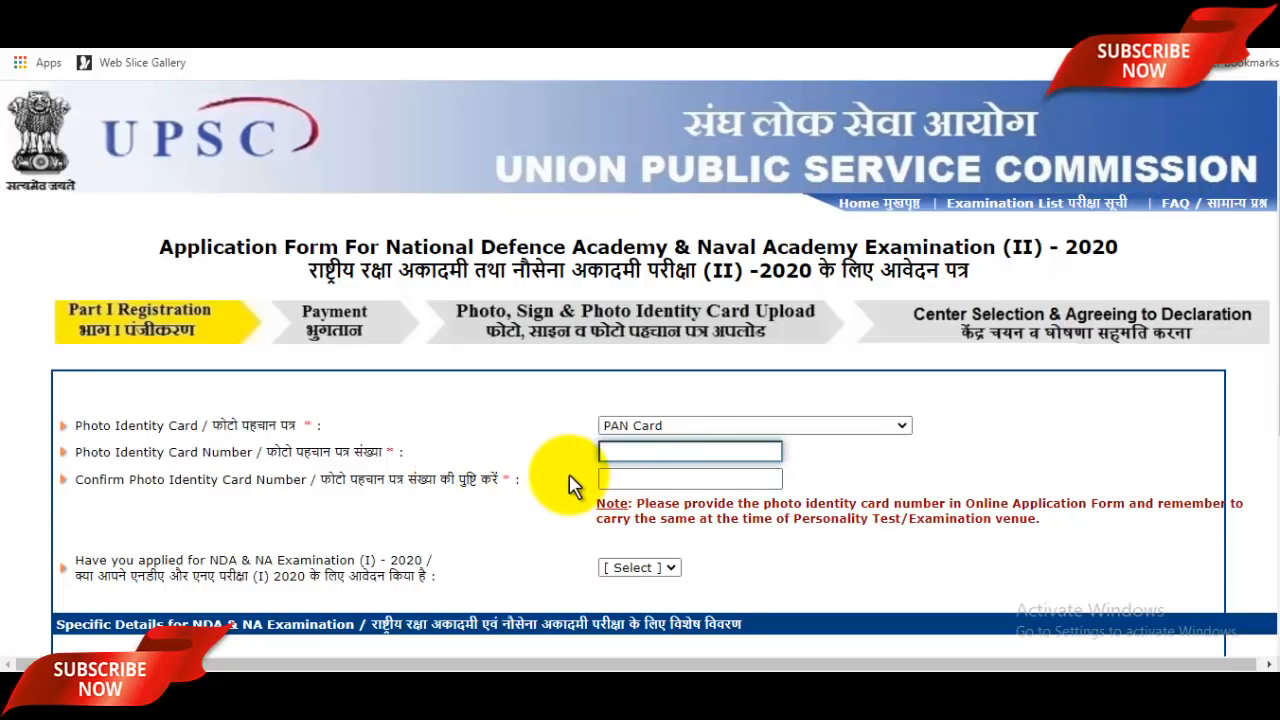
pyautogui.click(645, 480)
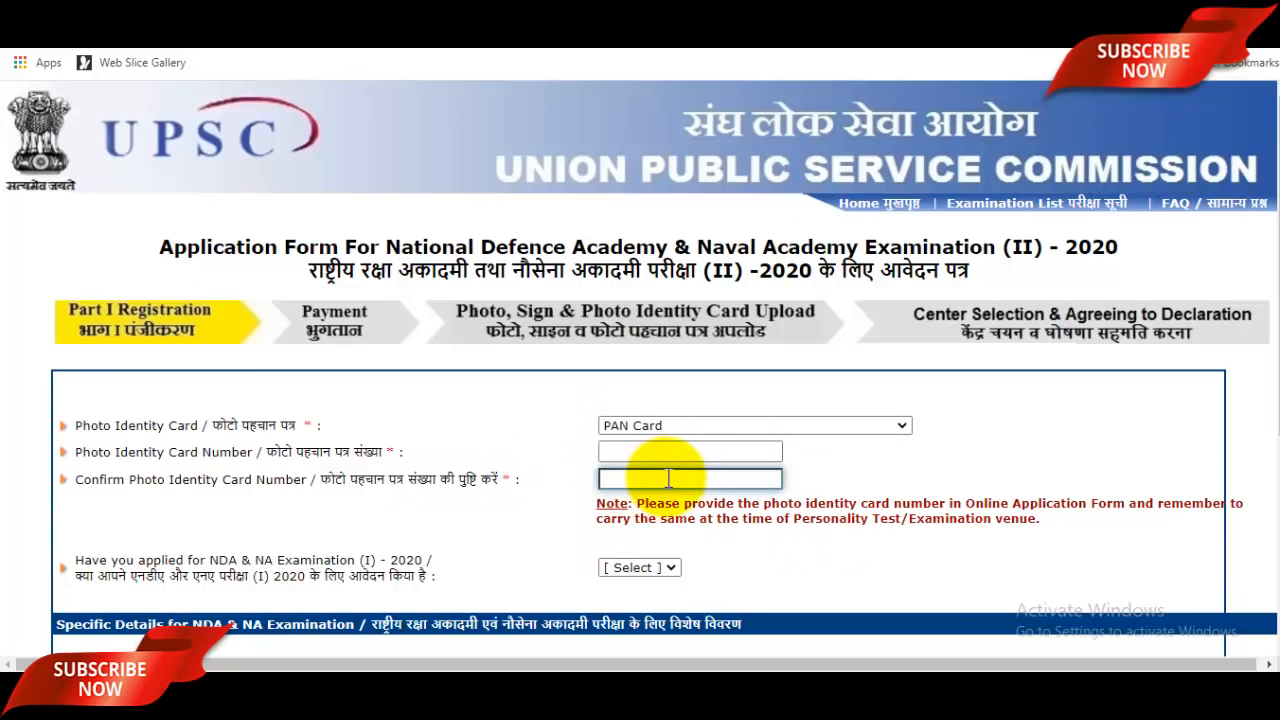
pyautogui.scroll(-3, 670, 478)
pyautogui.scroll(-1, 560, 420)
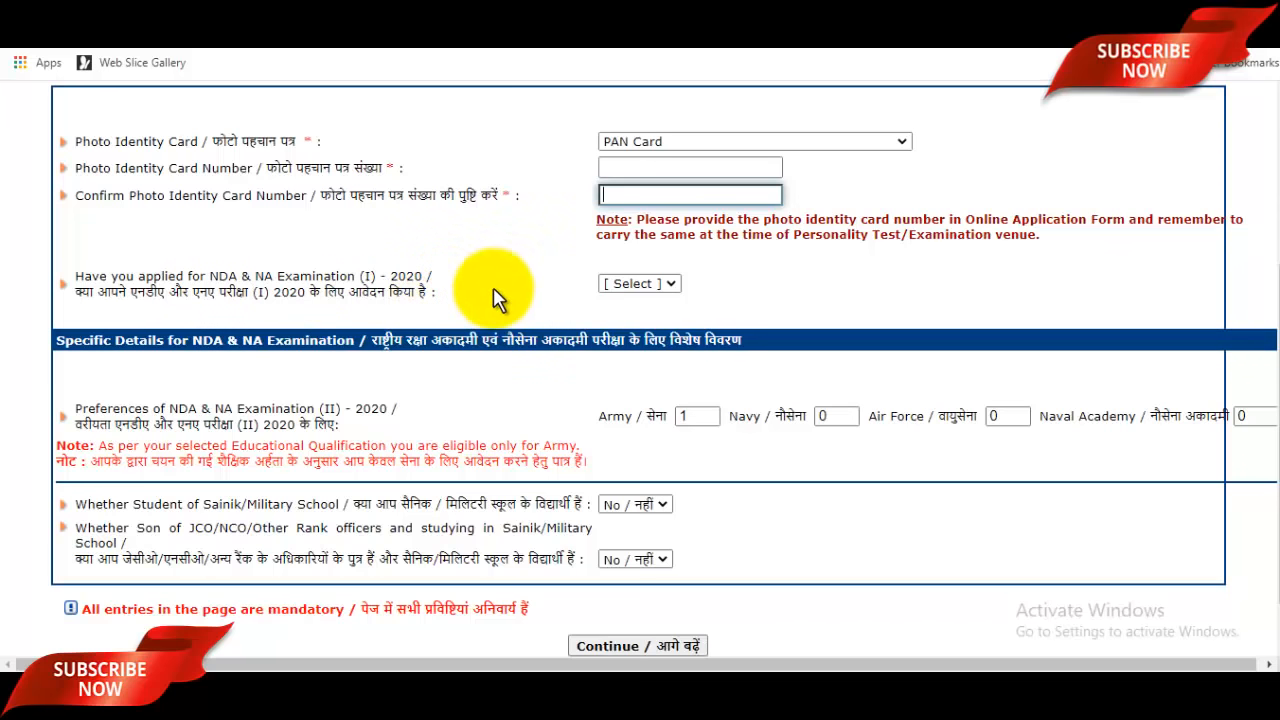
# Step: Answer No to having applied for NDA (I) 2020
pyautogui.click(640, 286)
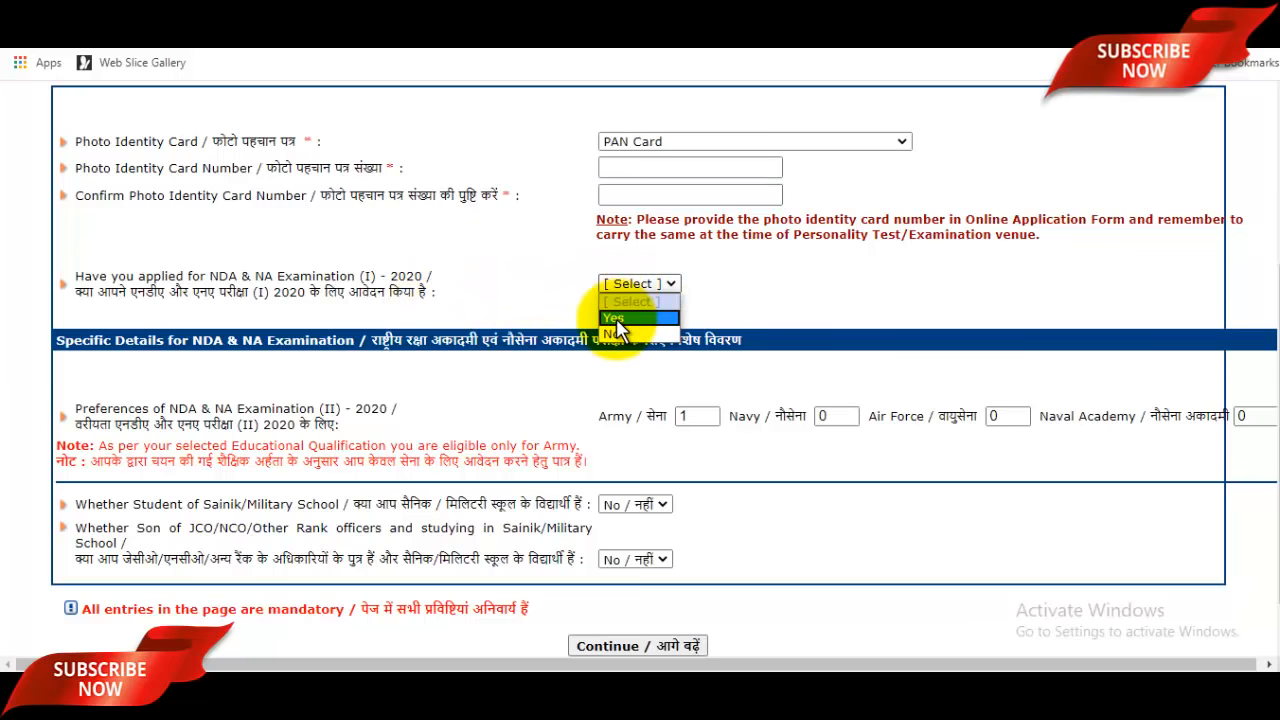
pyautogui.click(616, 333)
pyautogui.scroll(-1, 620, 352)
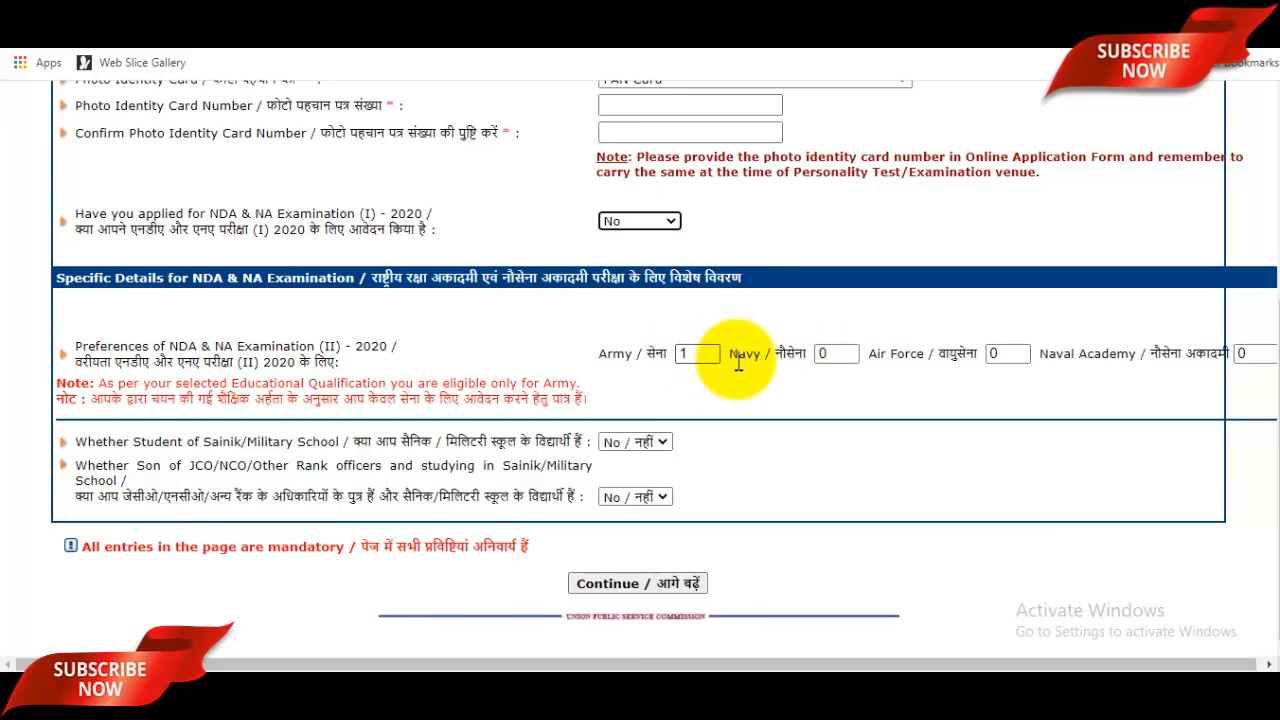
# Step: Give Army preference 1 and the others 0, keep Sainik School answers No, and continue
pyautogui.click(822, 354)
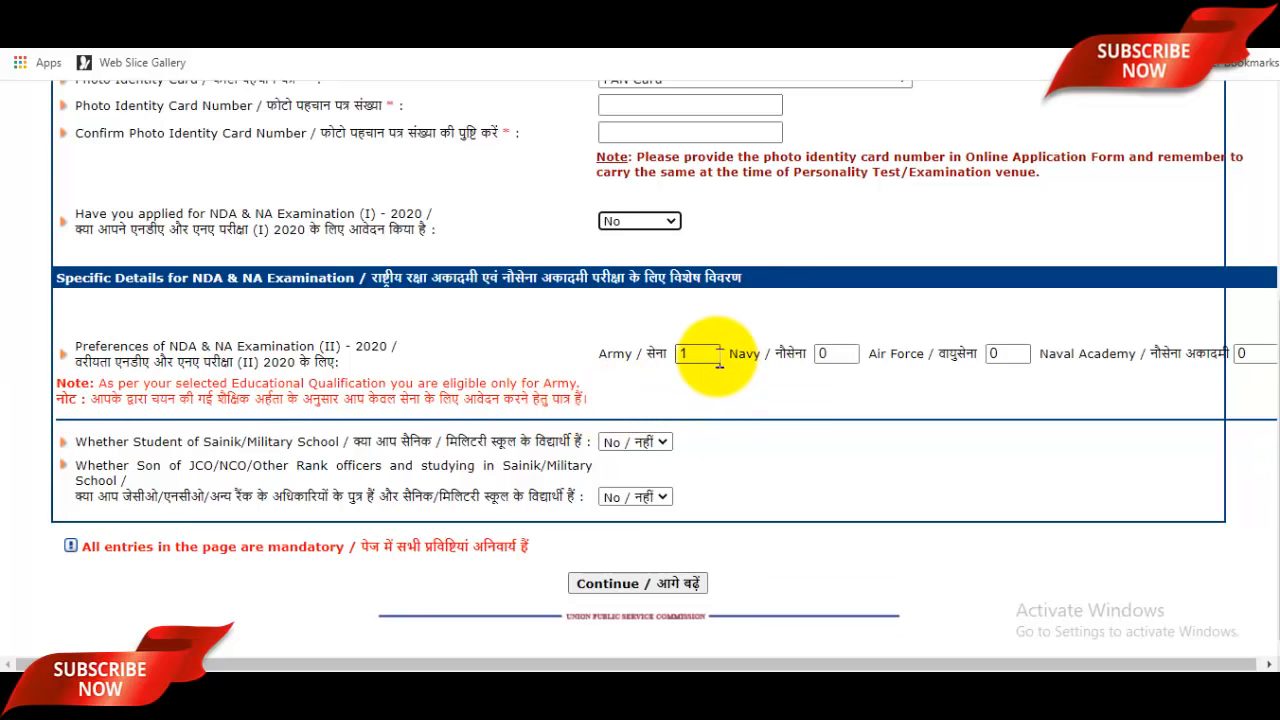
pyautogui.click(849, 358)
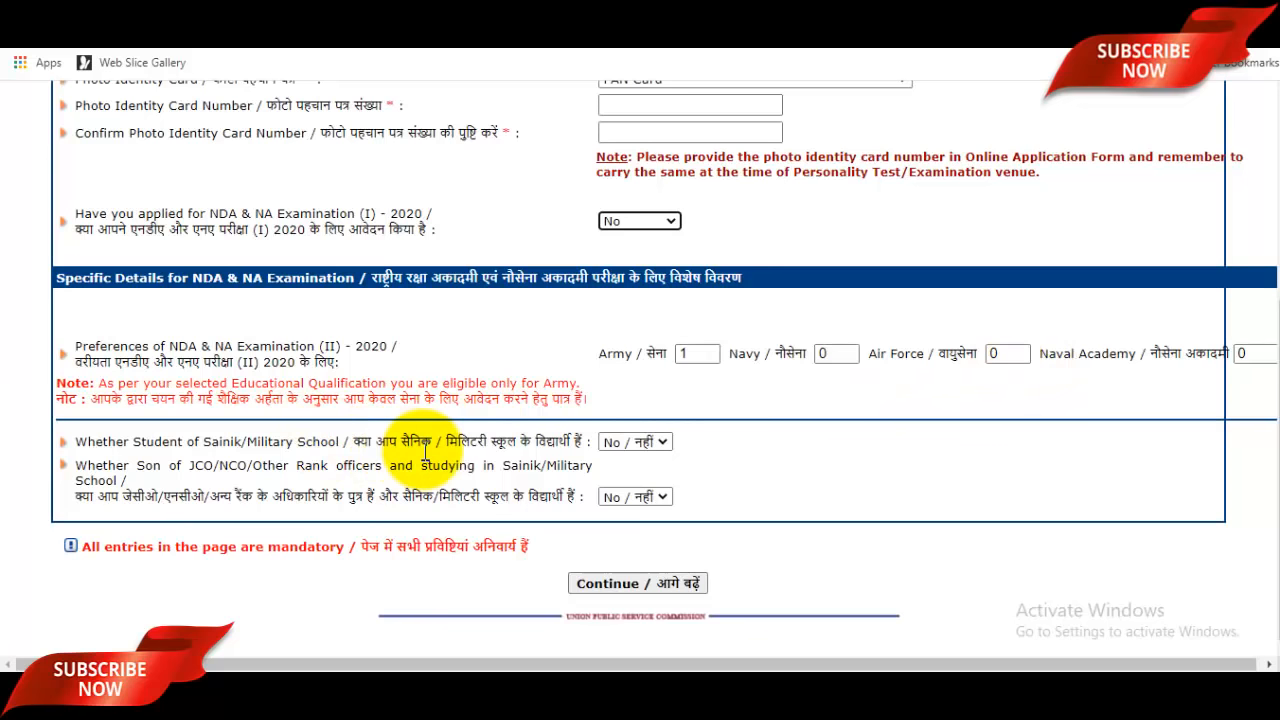
pyautogui.click(637, 443)
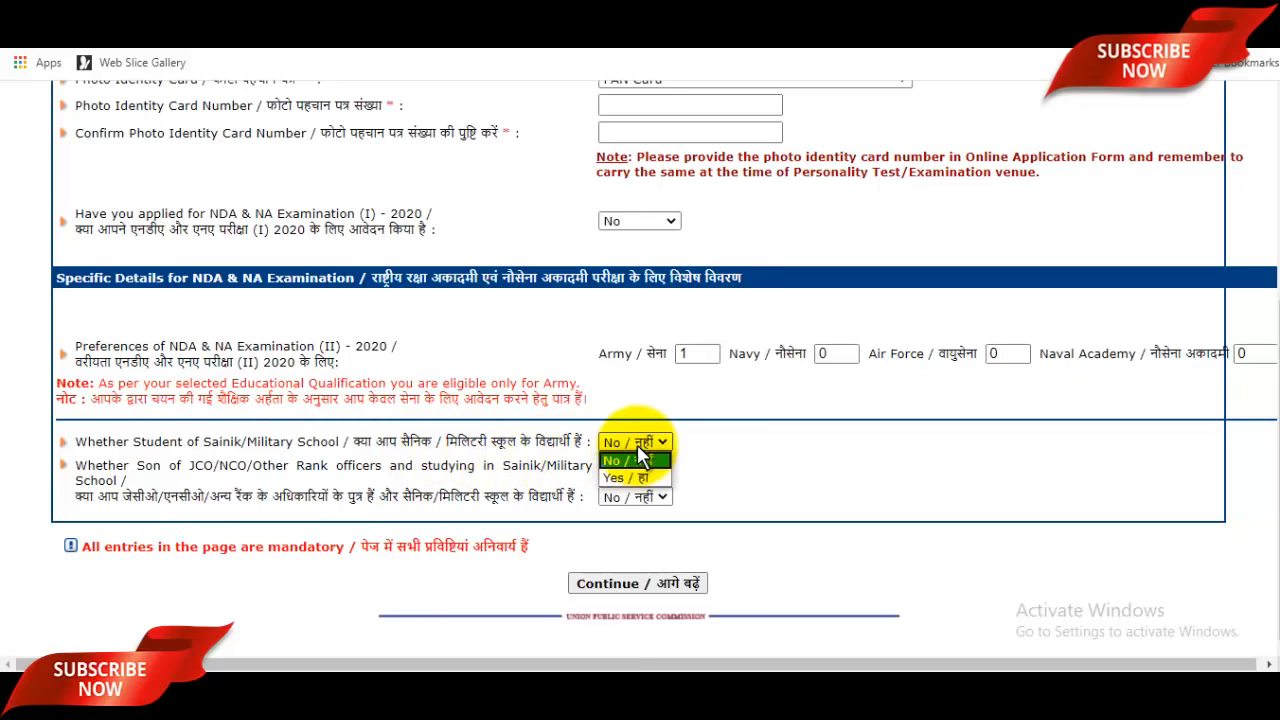
pyautogui.click(740, 463)
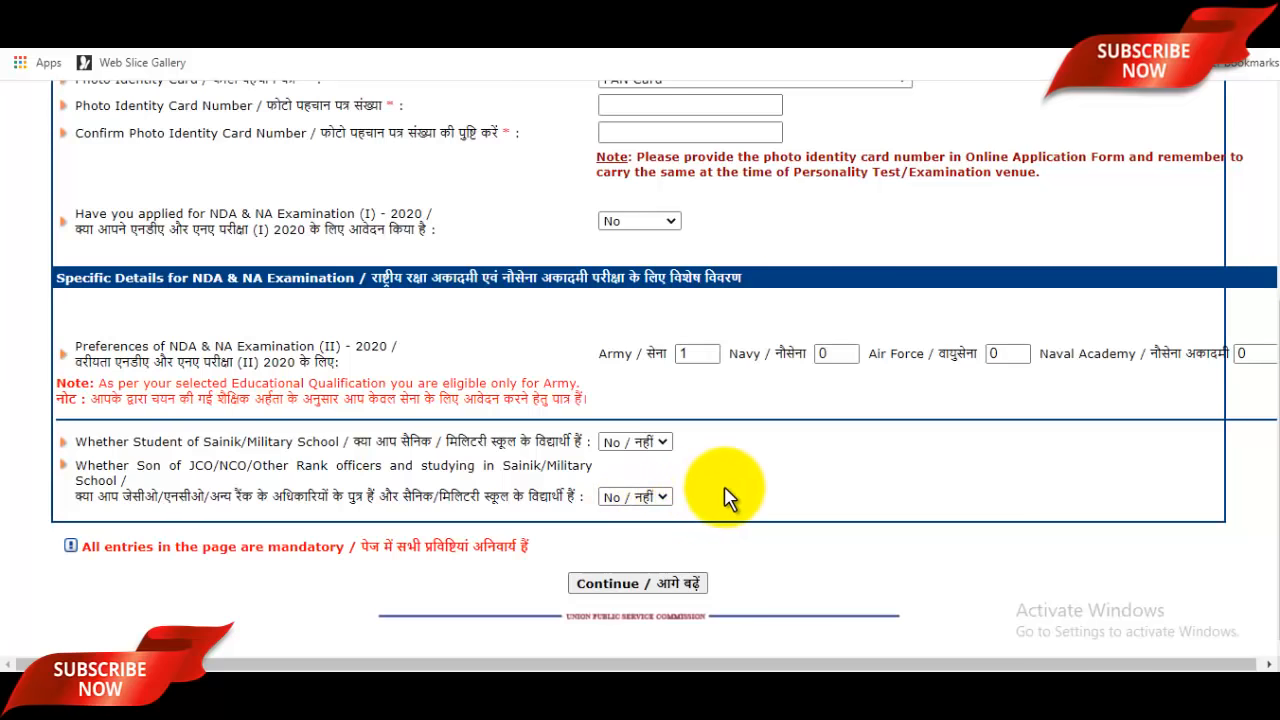
pyautogui.scroll(2, 727, 497)
pyautogui.scroll(-2, 772, 388)
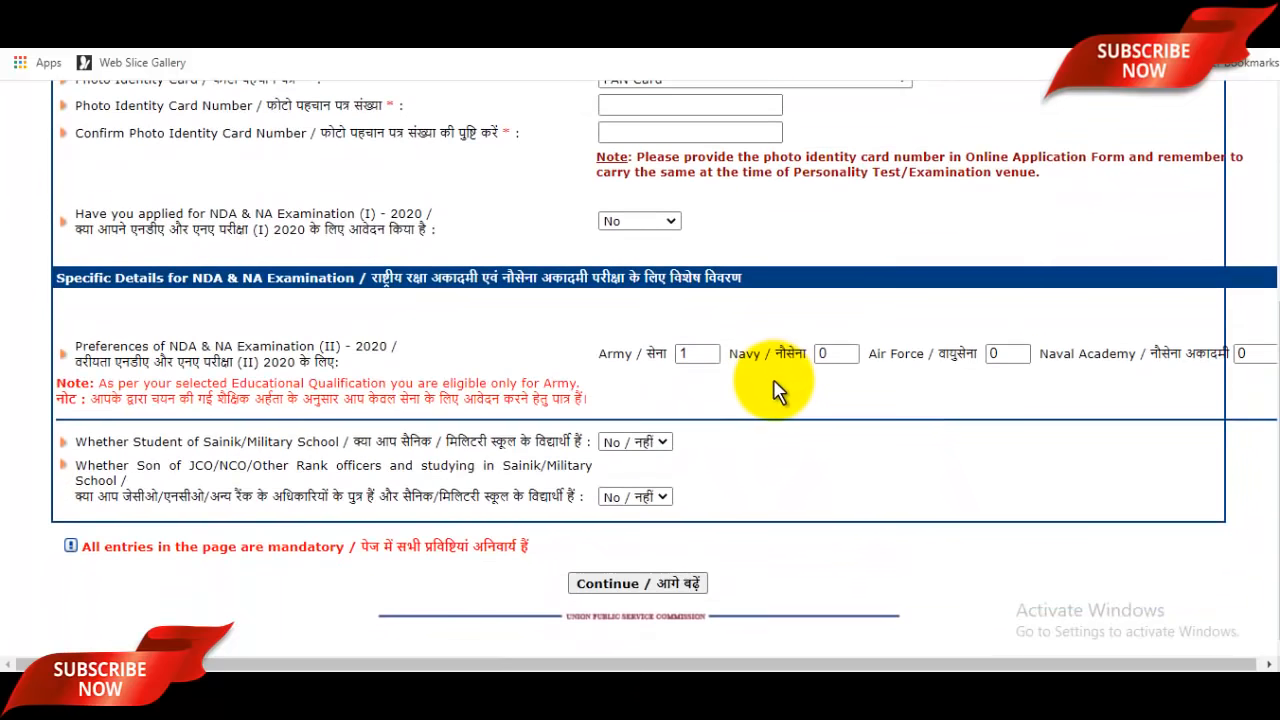
pyautogui.click(664, 592)
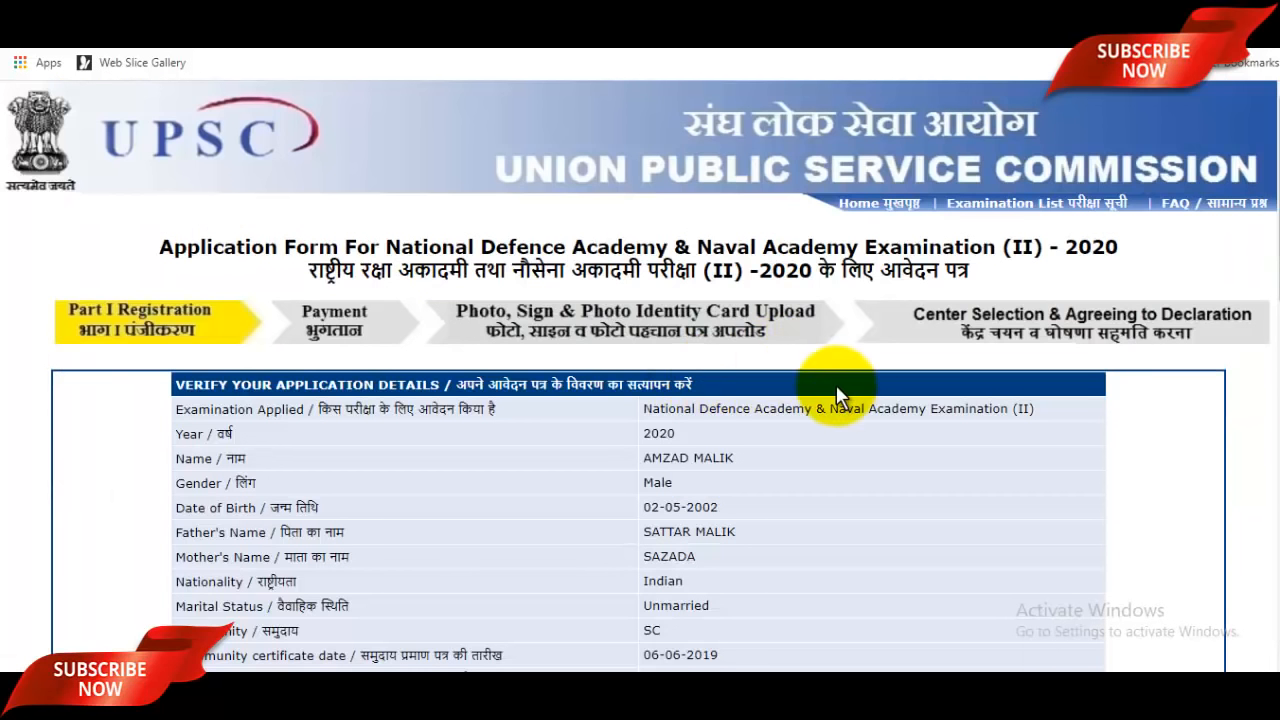
# Step: Enter the captcha, agree to the reviewed details, and confirm Part-I can no longer be changed
pyautogui.scroll(-2, 837, 390)
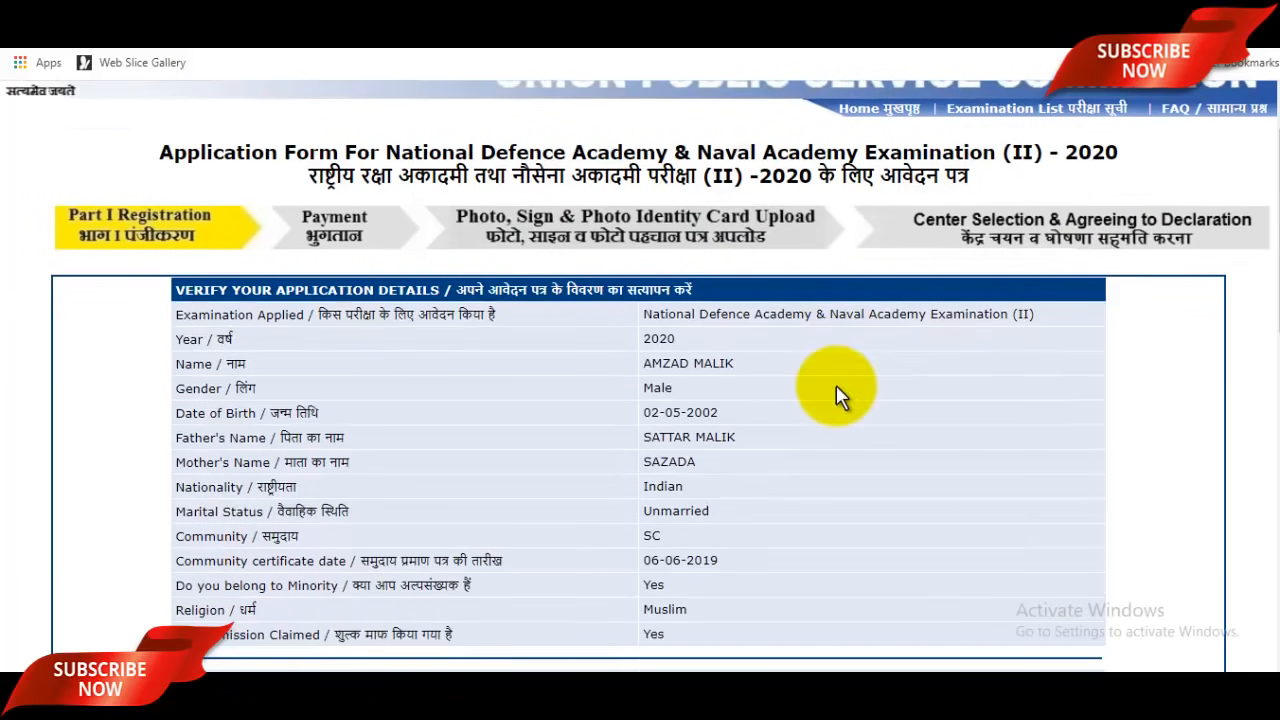
pyautogui.scroll(-4, 836, 385)
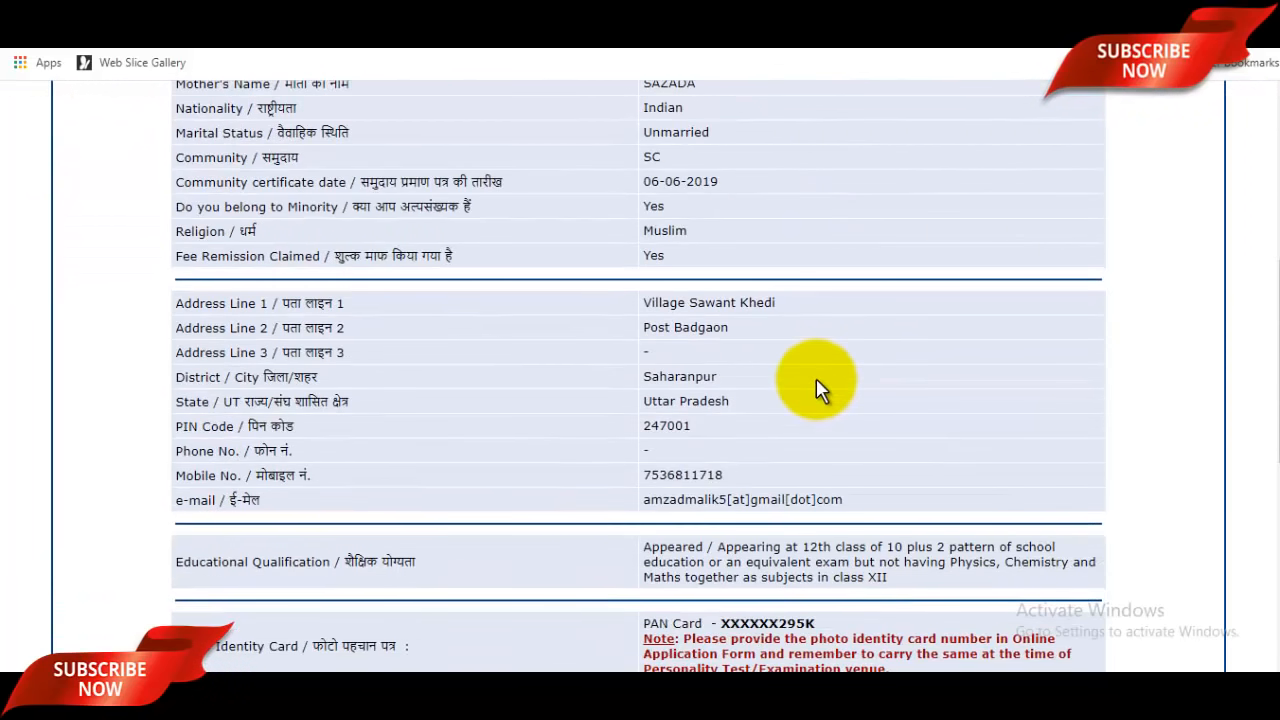
pyautogui.scroll(-6, 816, 390)
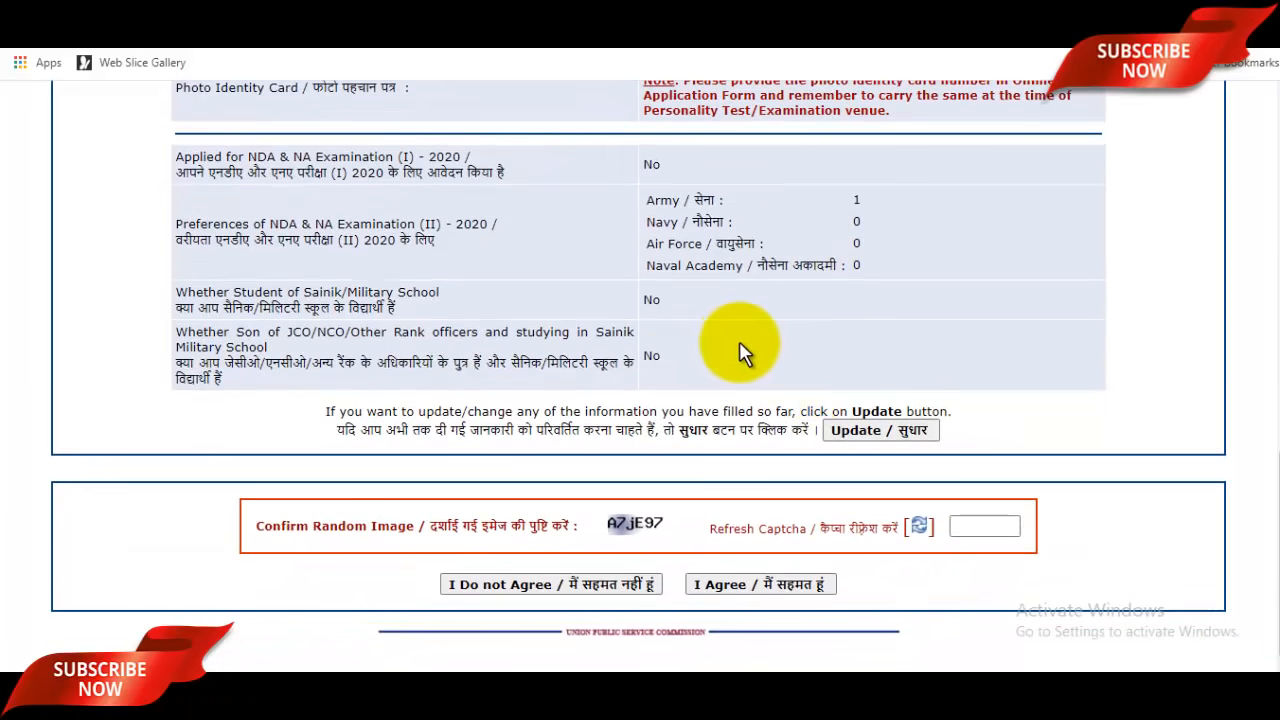
pyautogui.click(971, 523)
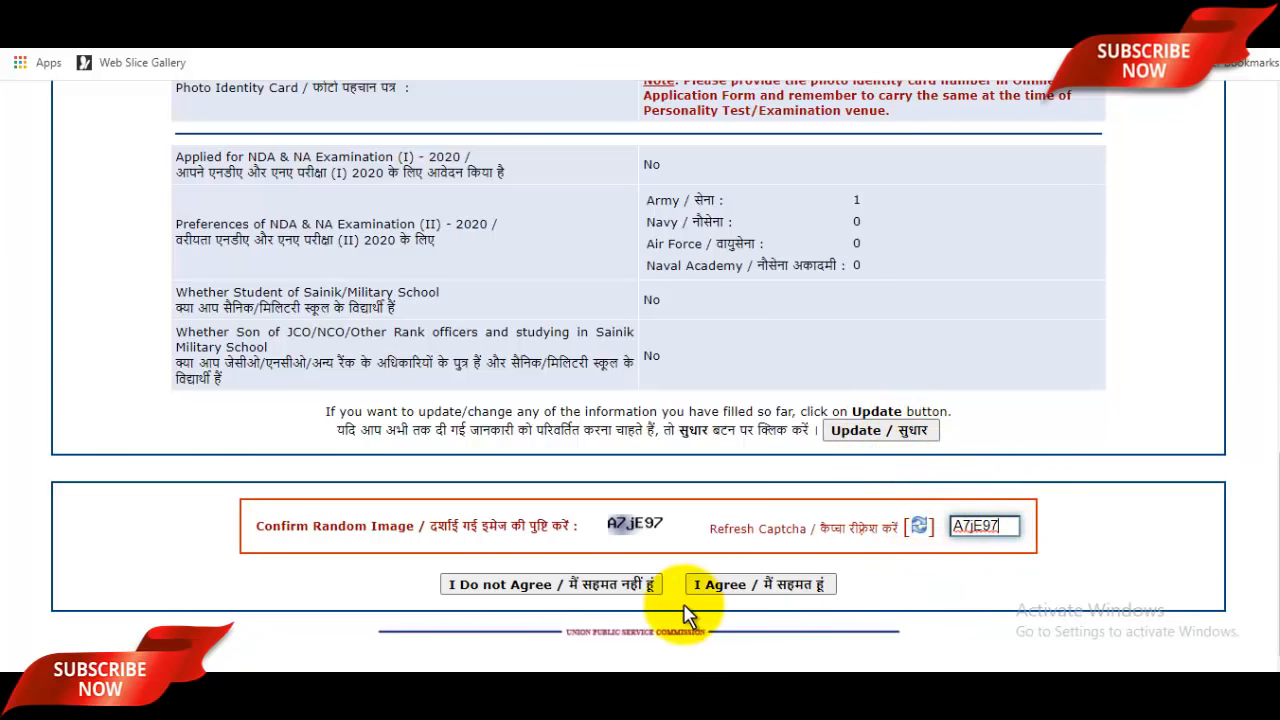
pyautogui.click(760, 585)
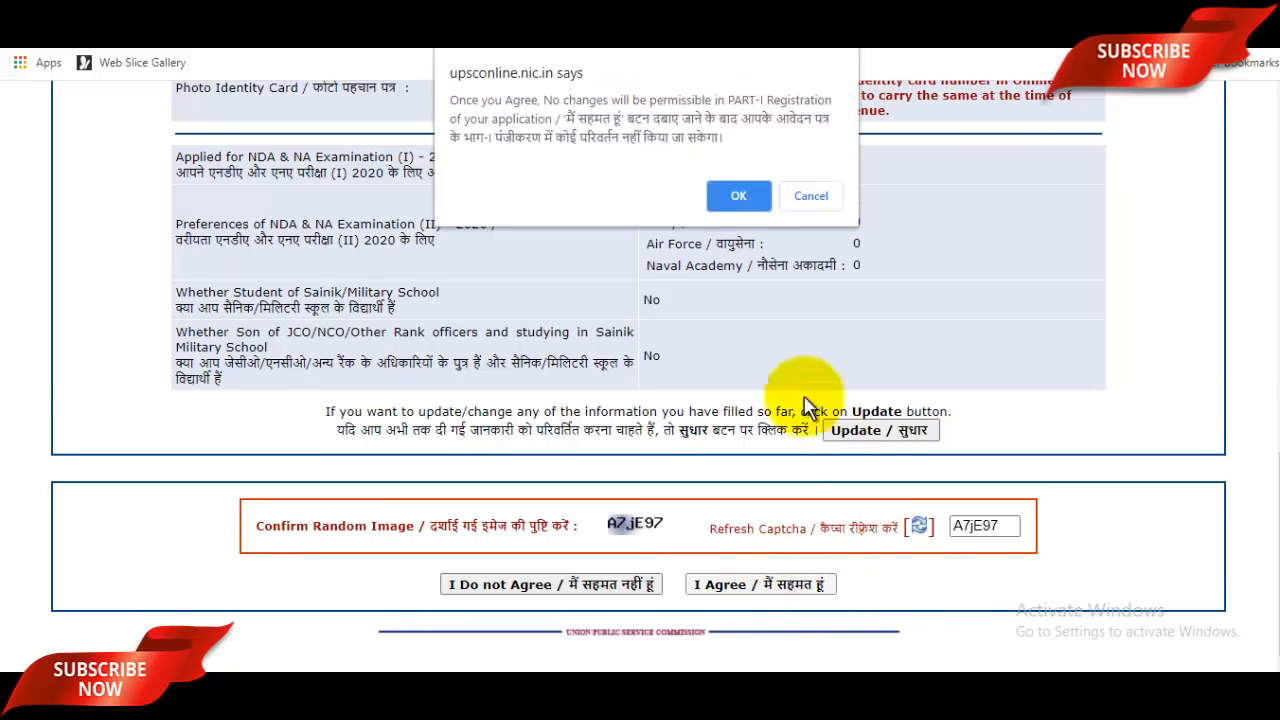
pyautogui.click(740, 196)
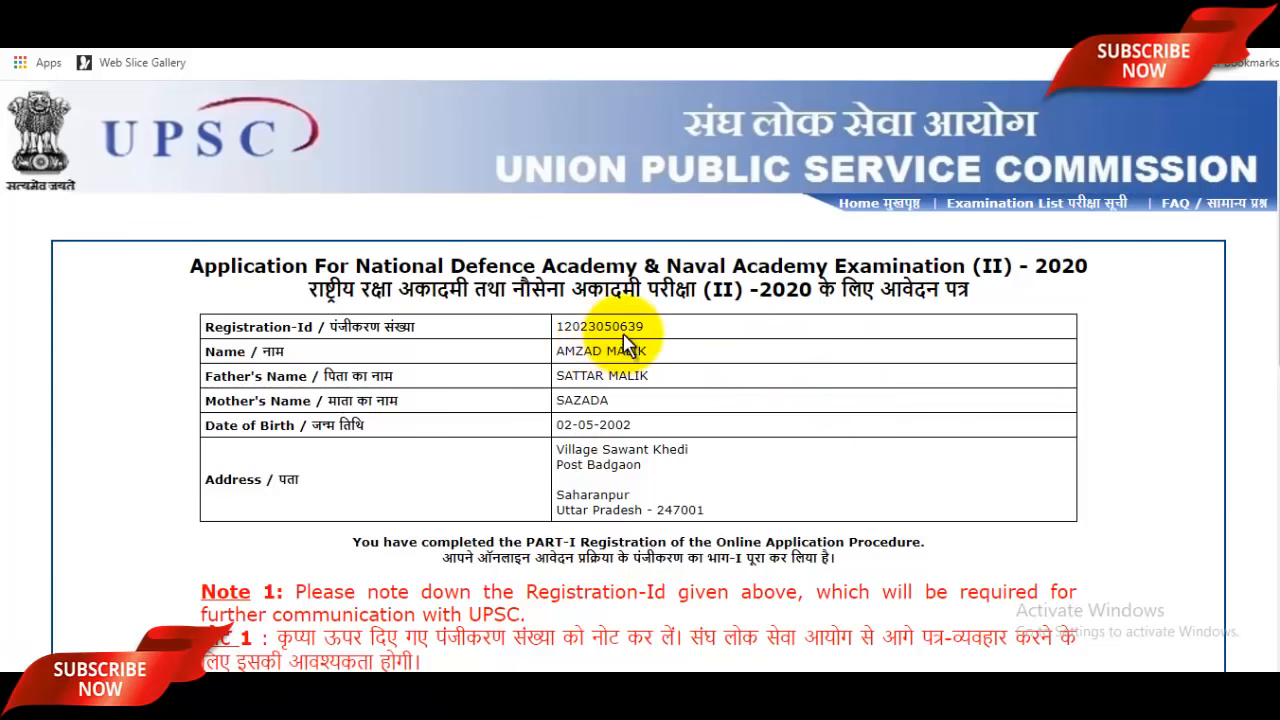
# Step: Select the Registration-Id on the completion page and scroll to the Part-II registration option
pyautogui.moveTo(556, 326); pyautogui.dragTo(655, 340)
pyautogui.hotkey('ctrl', 'c')
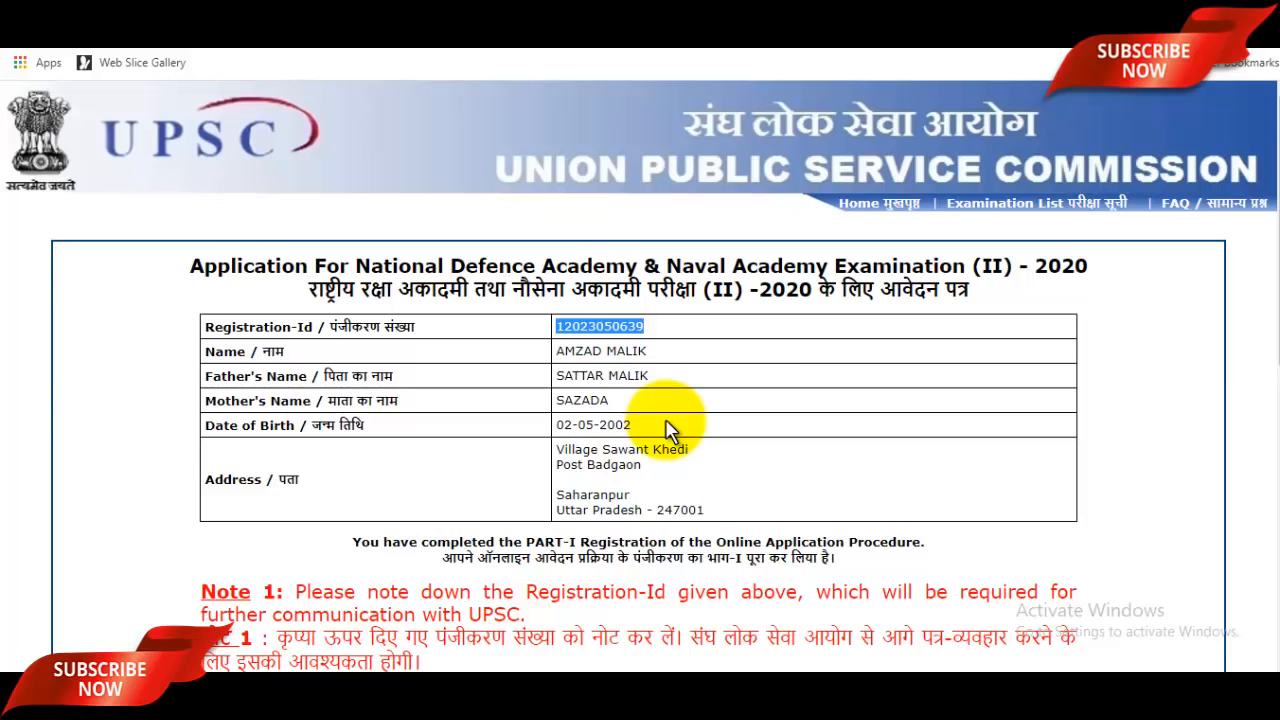
pyautogui.scroll(-7, 668, 428)
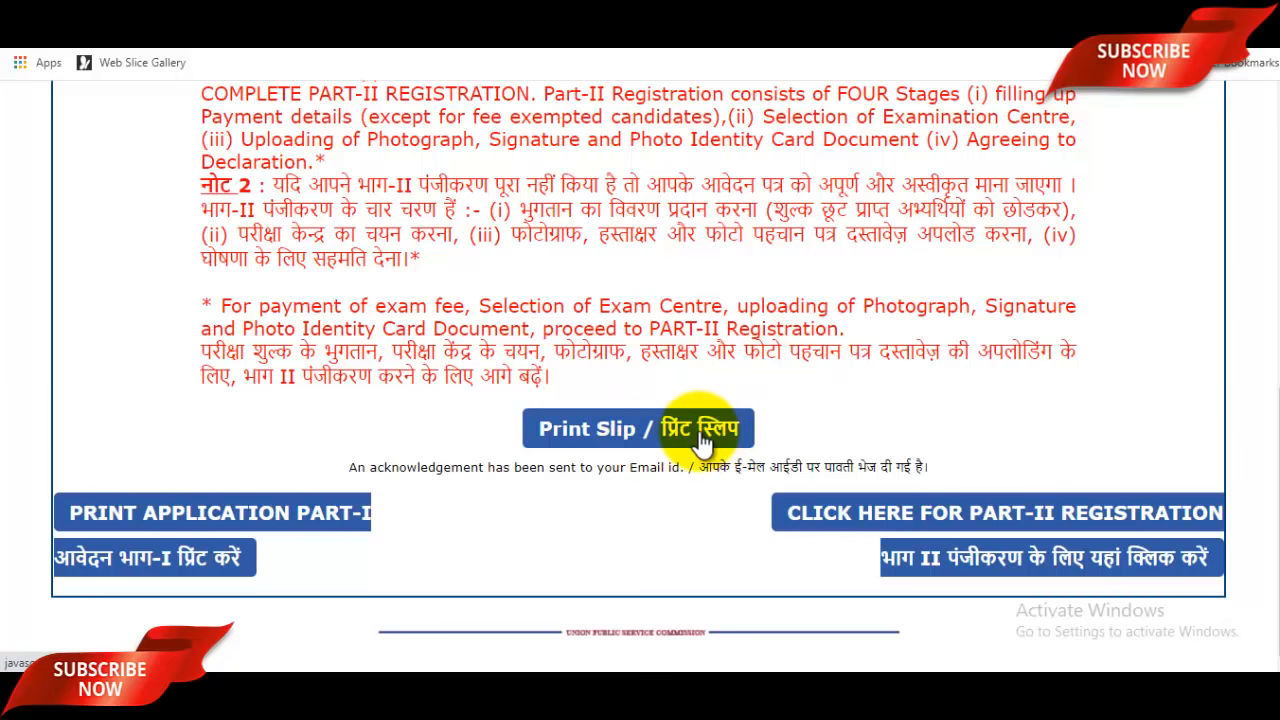
pyautogui.scroll(5, 752, 432)
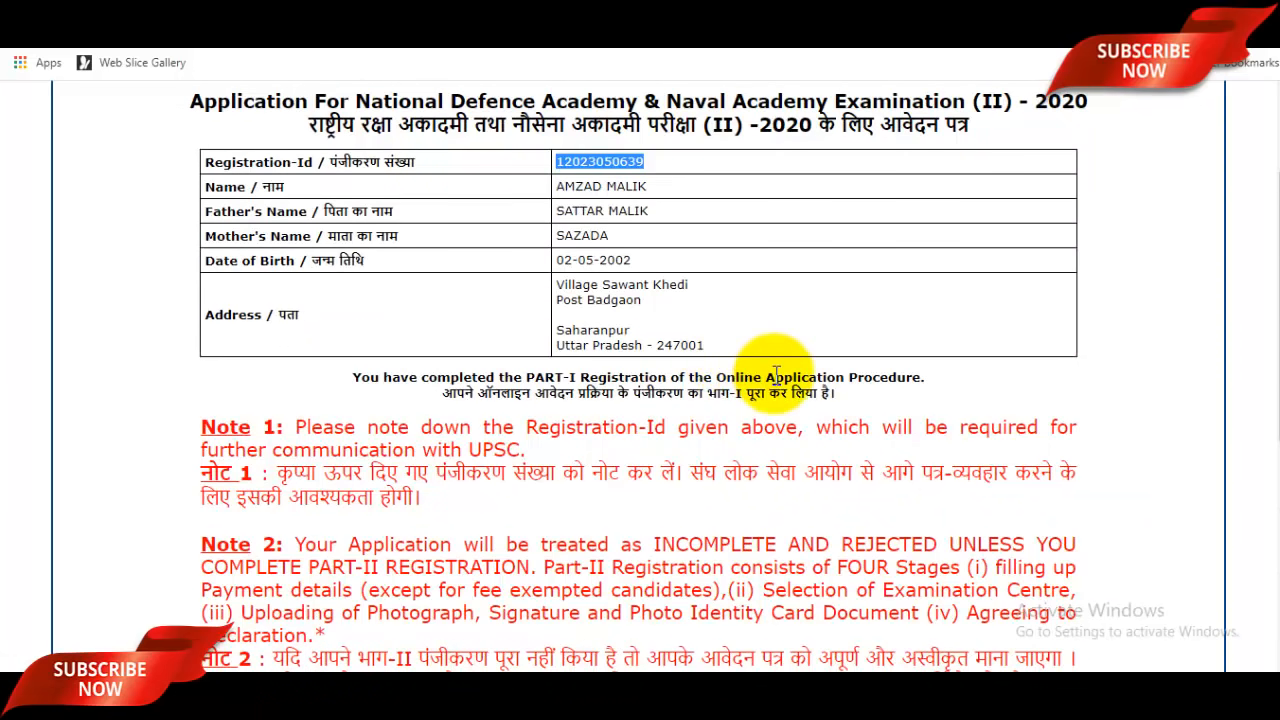
pyautogui.scroll(-5, 785, 388)
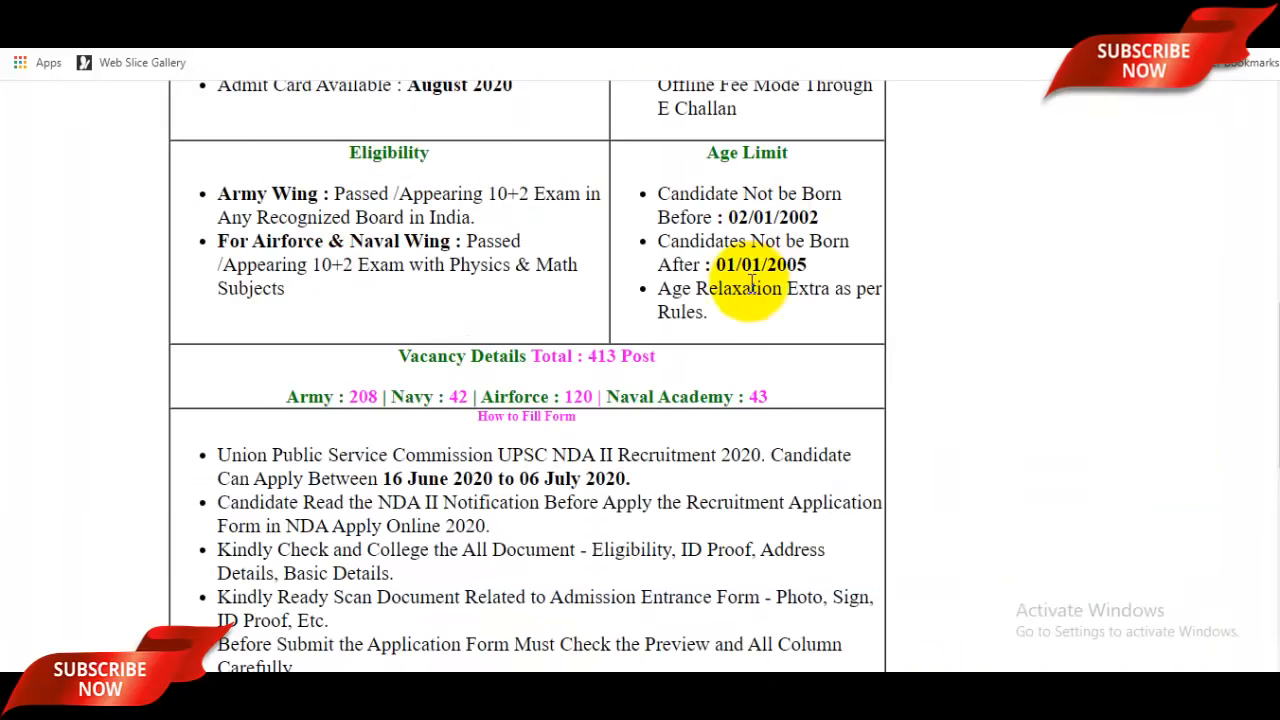
pyautogui.scroll(3, 750, 320)
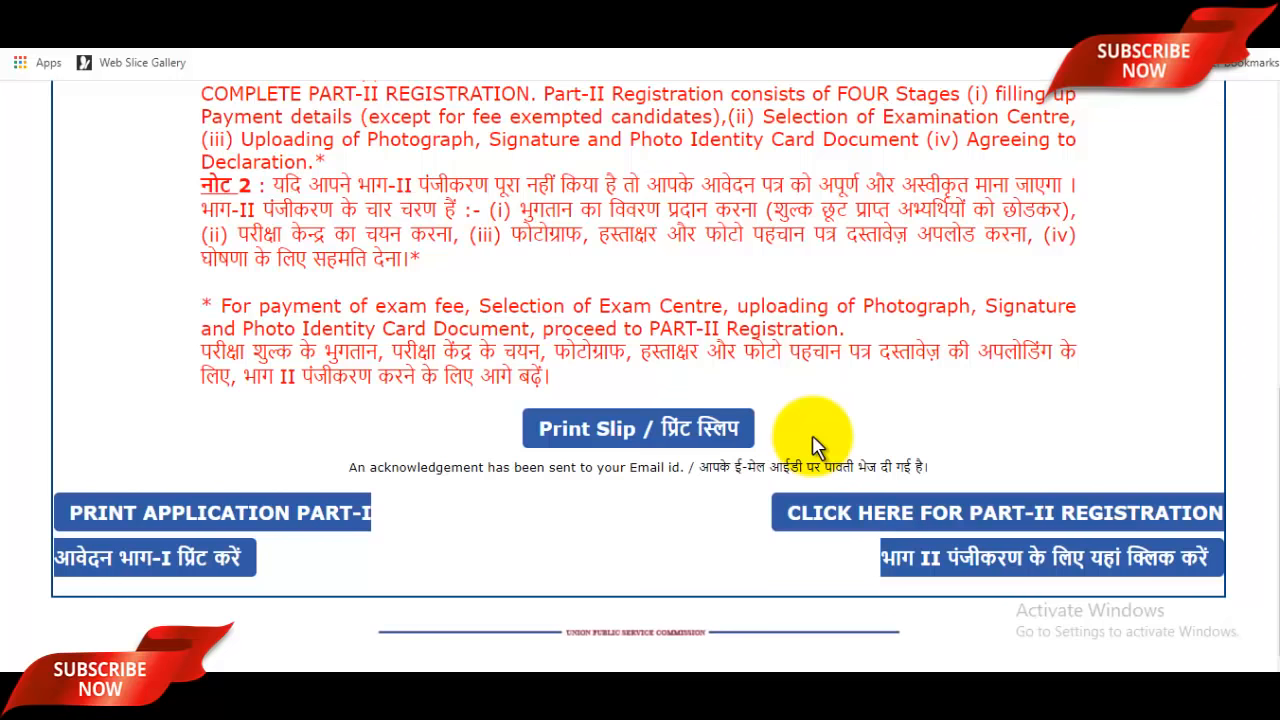
# Step: Open the Part-II registration login and paste the copied Registration-Id
pyautogui.click(1029, 505)
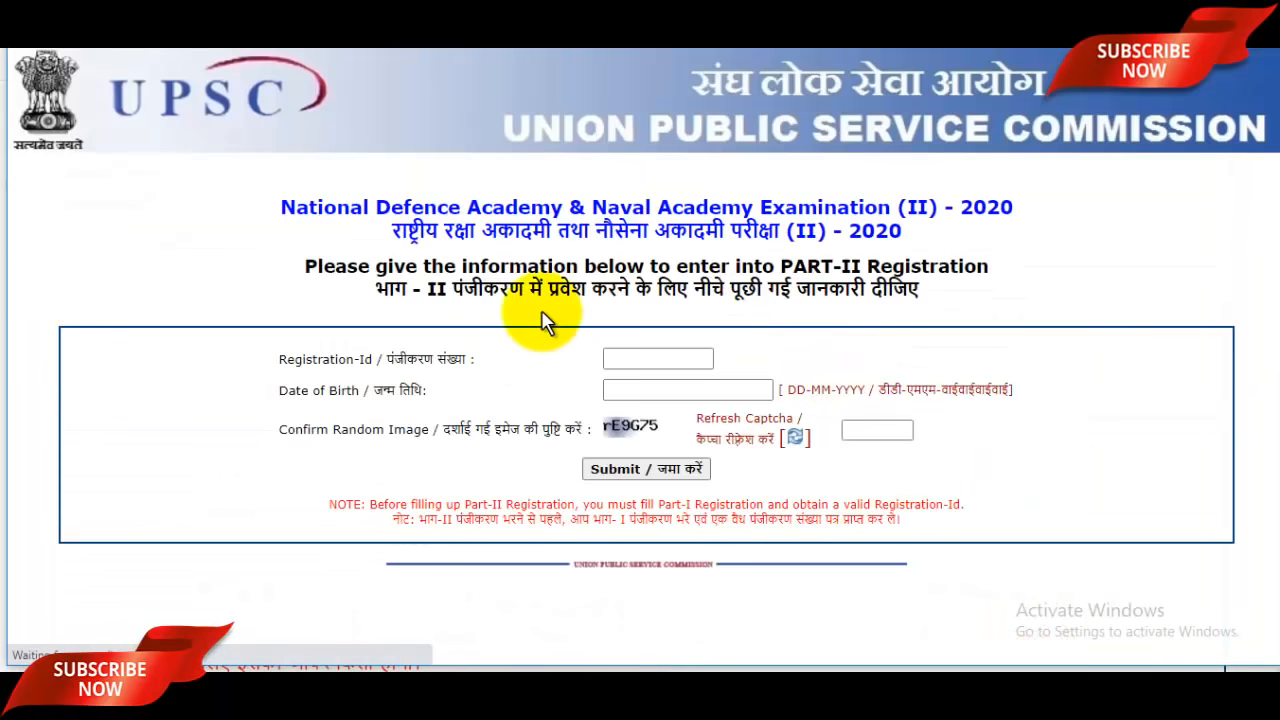
pyautogui.click(671, 356)
pyautogui.hotkey('ctrl', 'v')
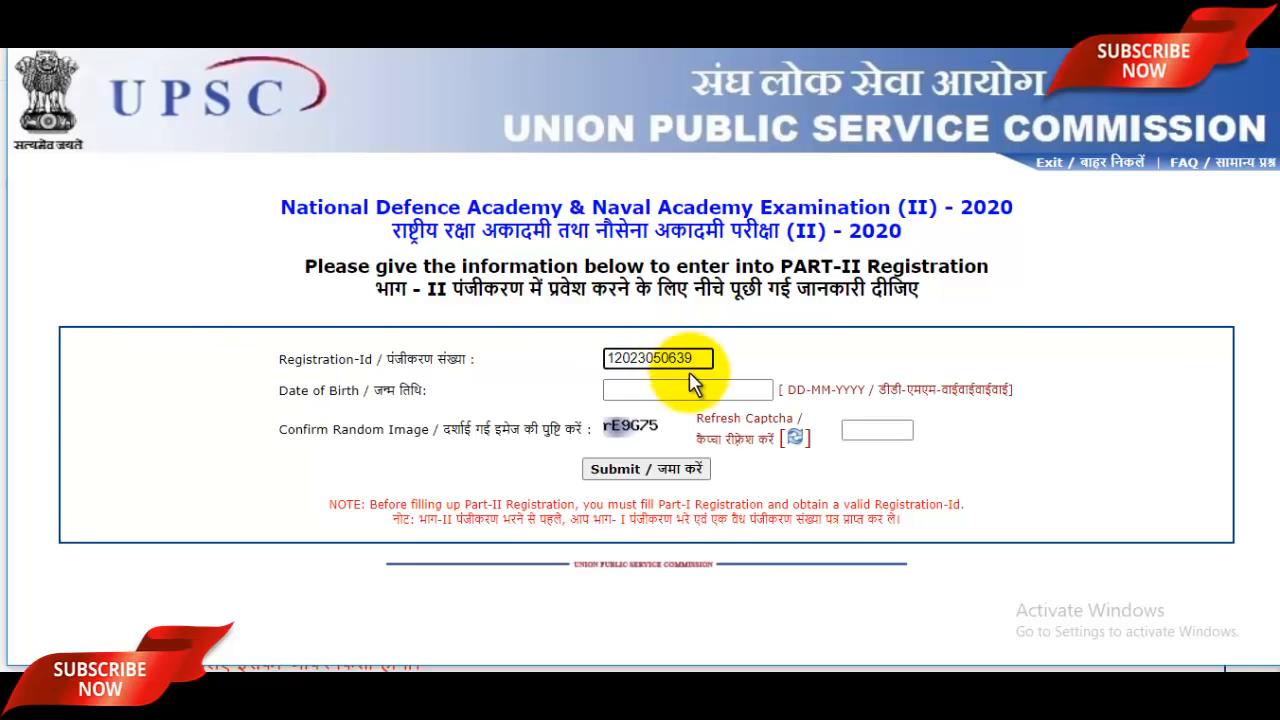
pyautogui.click(679, 386)
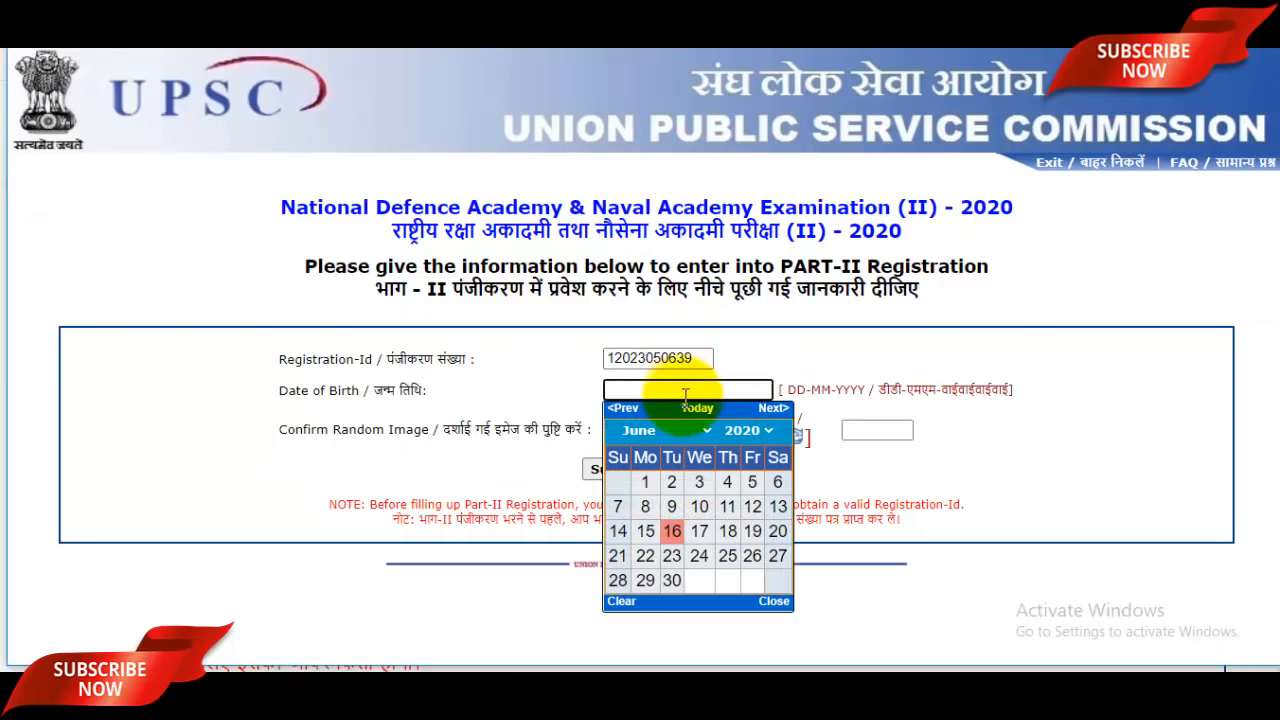
pyautogui.click(679, 431)
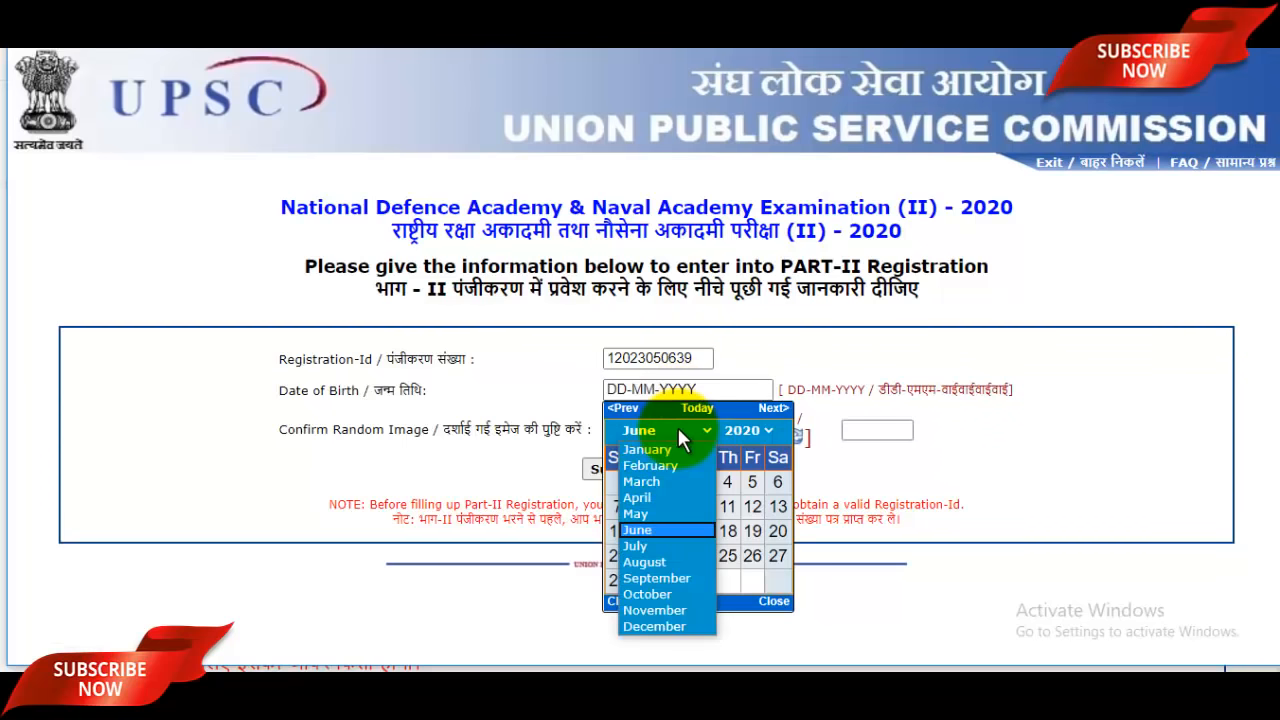
pyautogui.click(648, 511)
pyautogui.click(744, 434)
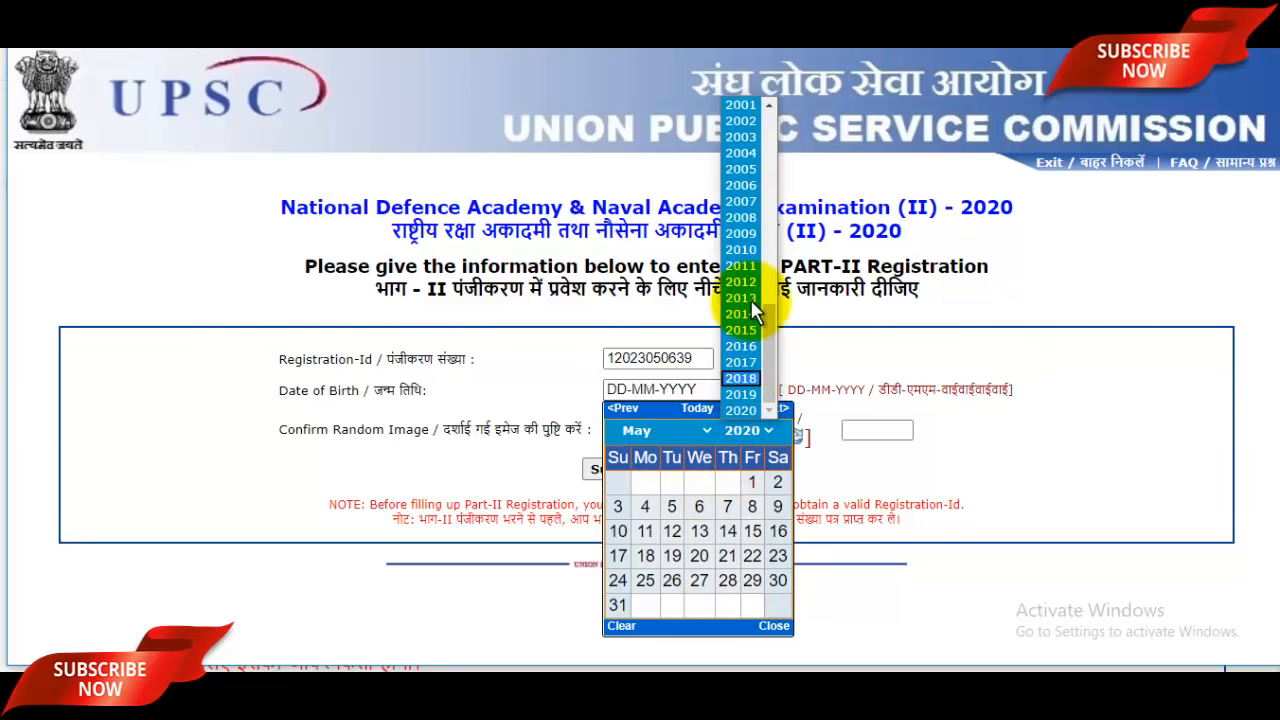
pyautogui.click(752, 124)
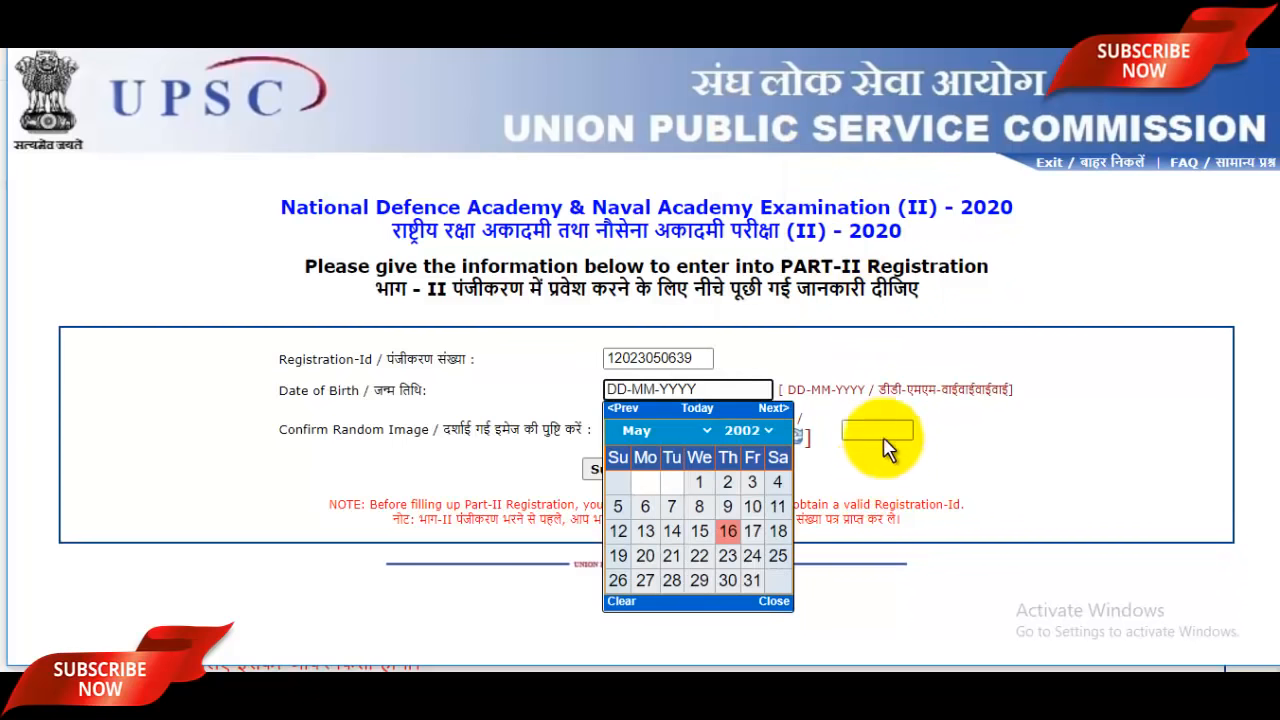
pyautogui.click(728, 483)
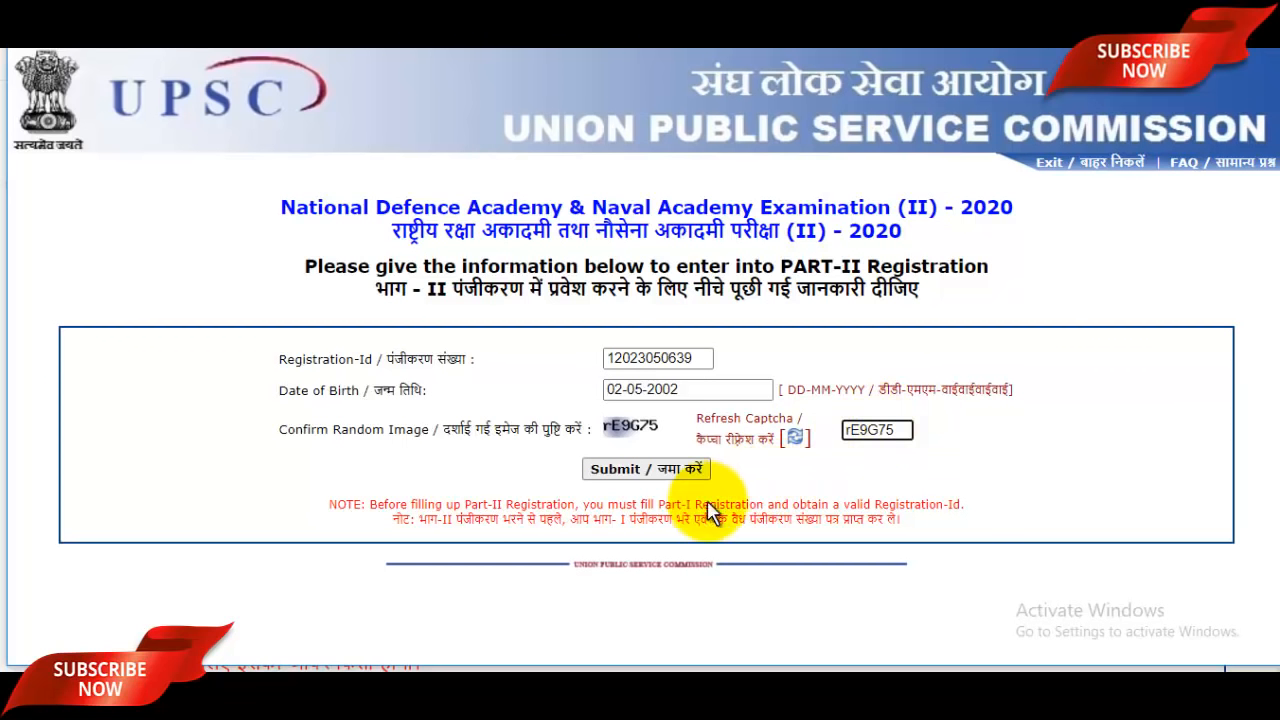
pyautogui.click(676, 478)
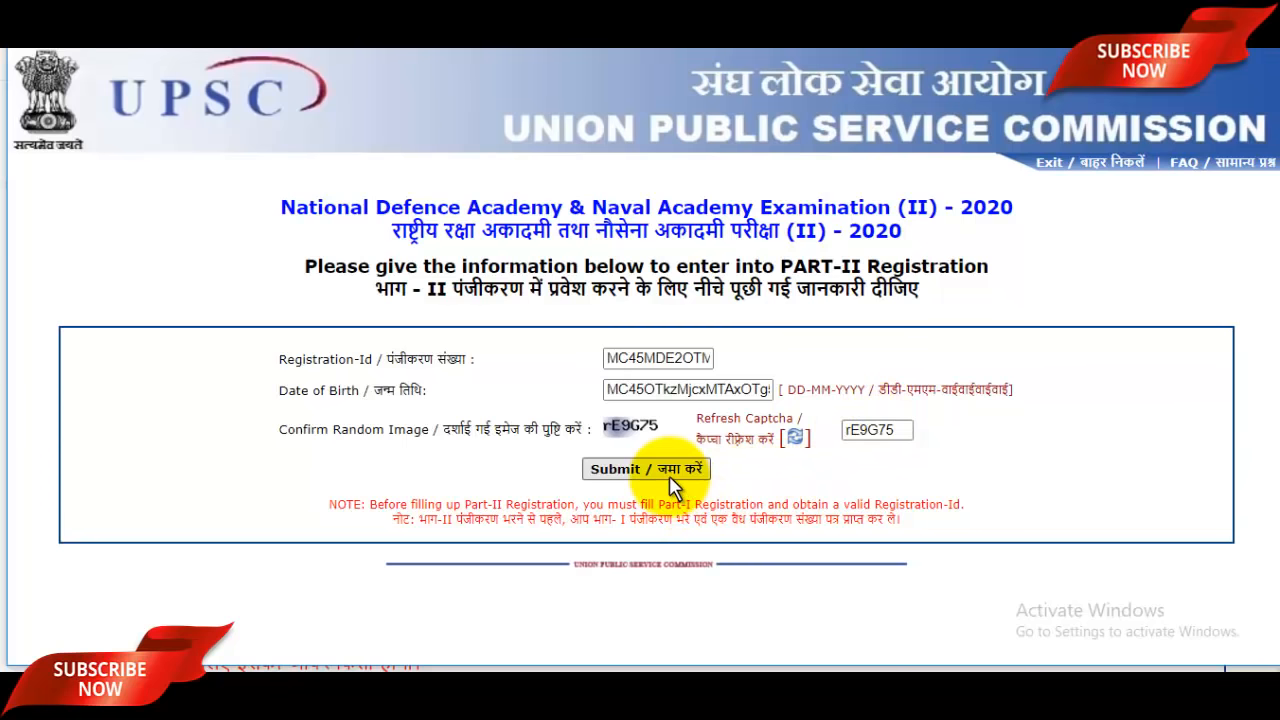